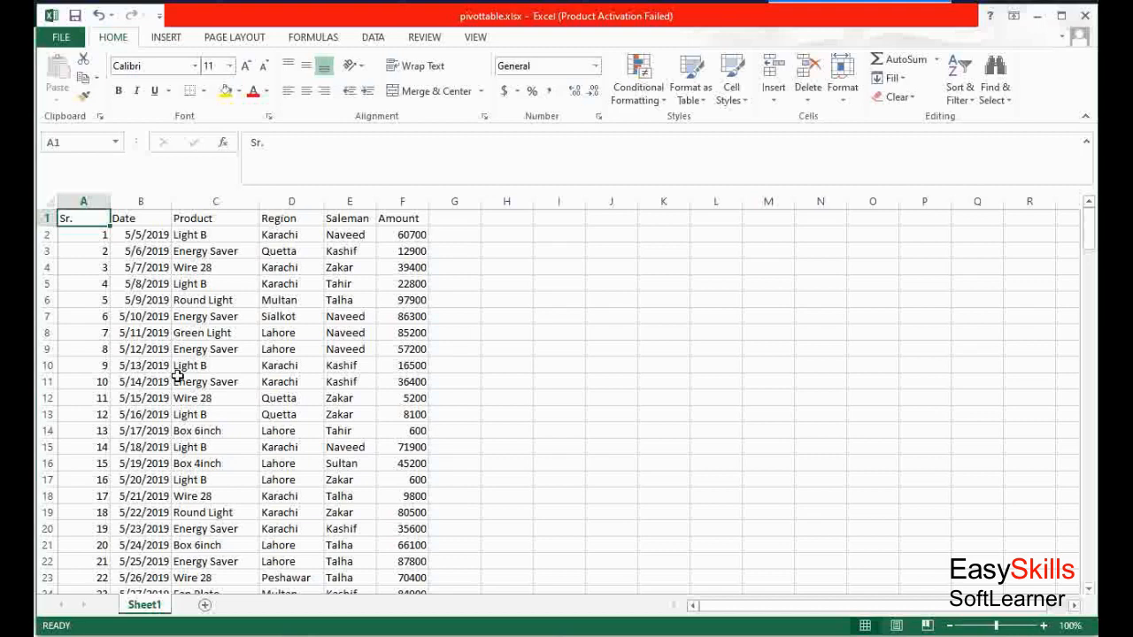
Scroll through the sales data rows to review the Product, Region, Saleman and Amount columns
{"action": "left_click", "coordinate": [178, 379]}
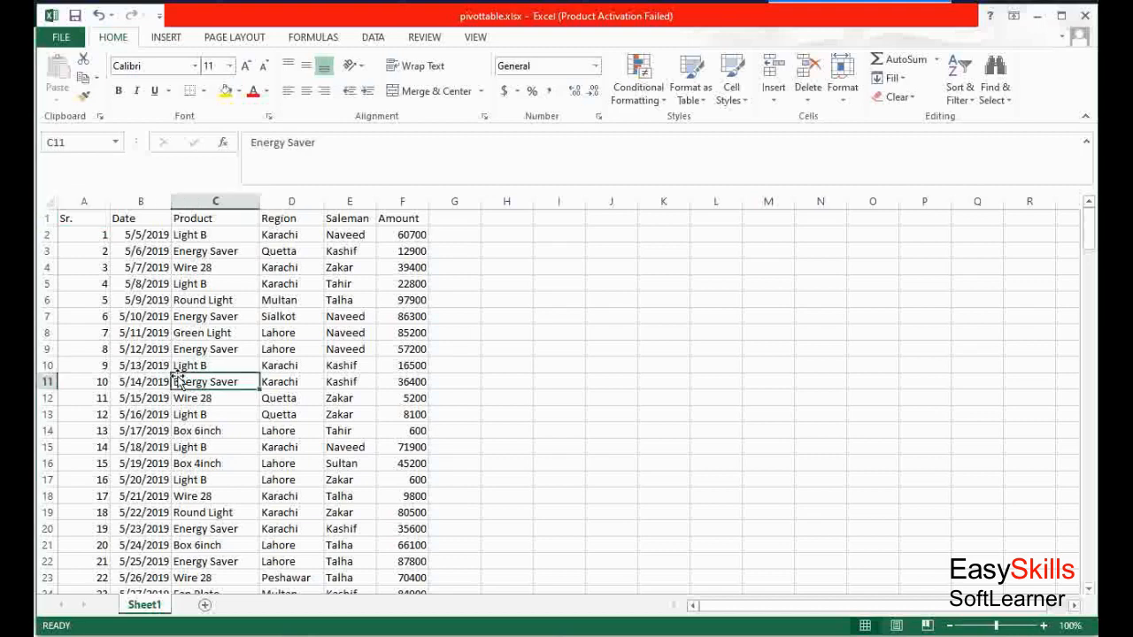
{"action": "key", "text": "Page_Down"}
{"action": "key", "text": "Page_Down"}
{"action": "key", "text": "Page_Down"}
{"action": "key", "text": "Page_Down"}
{"action": "key", "text": "Page_Down"}
{"action": "key", "text": "Page_Down"}
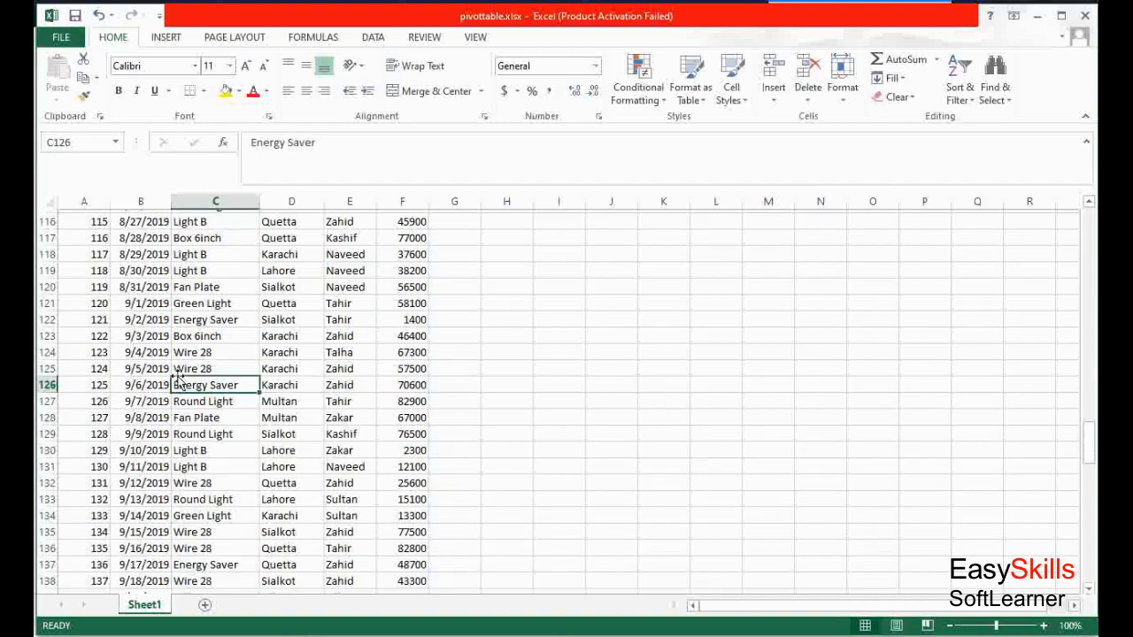
{"action": "key", "text": "Page_Down"}
{"action": "key", "text": "Page_Down"}
{"action": "key", "text": "Page_Up"}
{"action": "key", "text": "Page_Up"}
{"action": "key", "text": "Page_Up"}
{"action": "key", "text": "Page_Up"}
{"action": "key", "text": "Page_Up"}
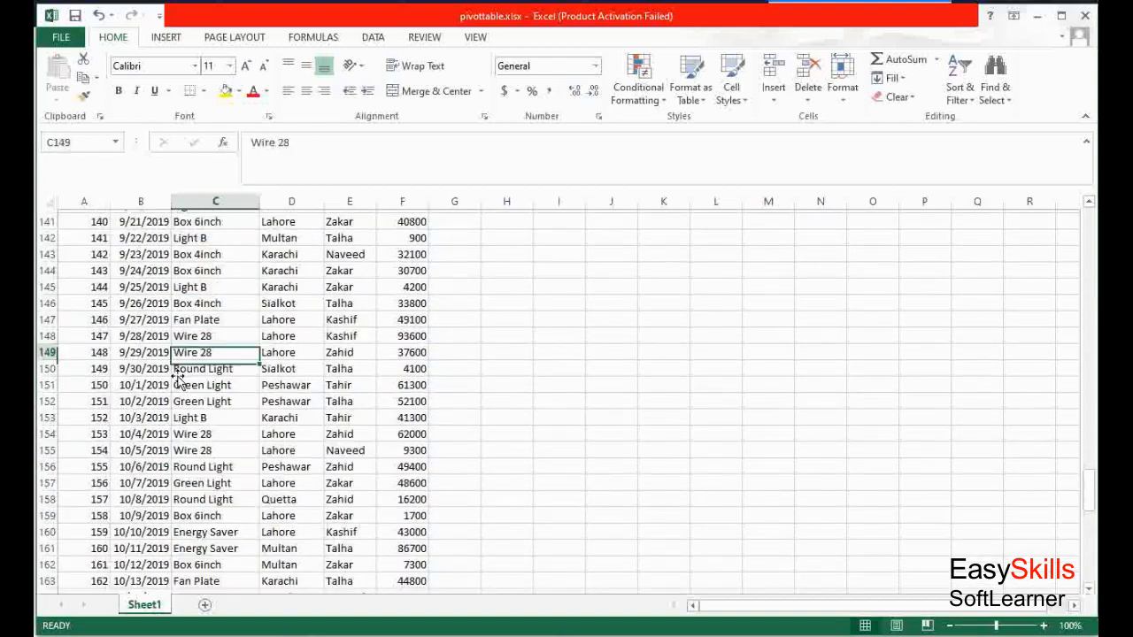
{"action": "key", "text": "Page_Up"}
{"action": "key", "text": "Page_Up"}
{"action": "key", "text": "Page_Up"}
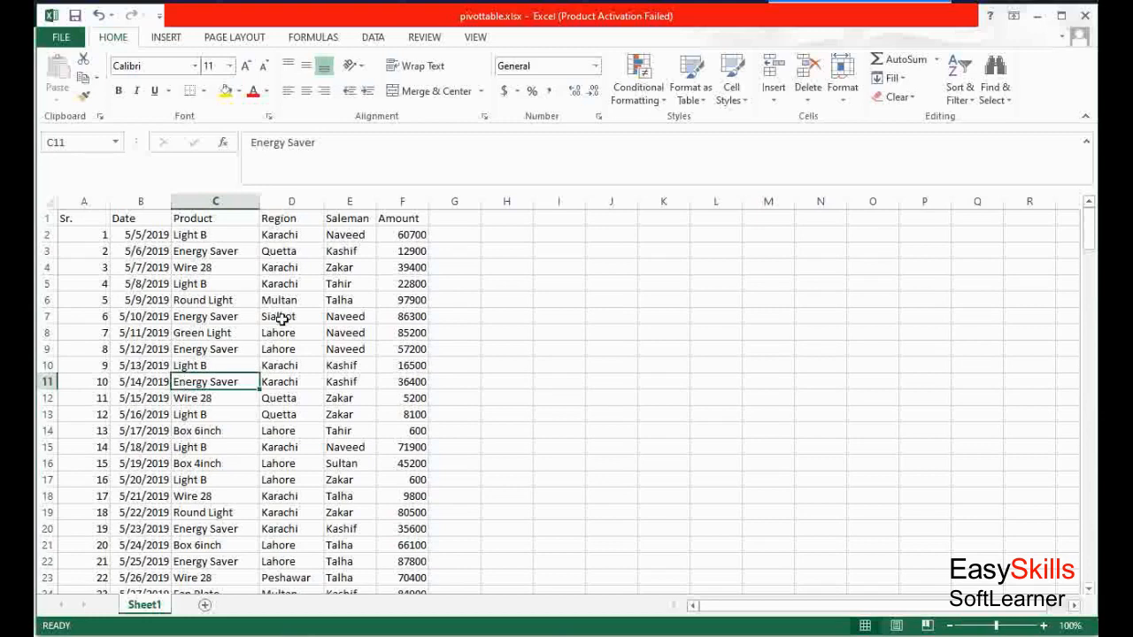
{"action": "left_click", "coordinate": [280, 234]}
{"action": "mouse_move", "coordinate": [1091, 226]}
{"action": "left_mouse_down"}
{"action": "mouse_move", "coordinate": [1092, 545]}
{"action": "mouse_move", "coordinate": [1091, 228]}
{"action": "left_mouse_up"}
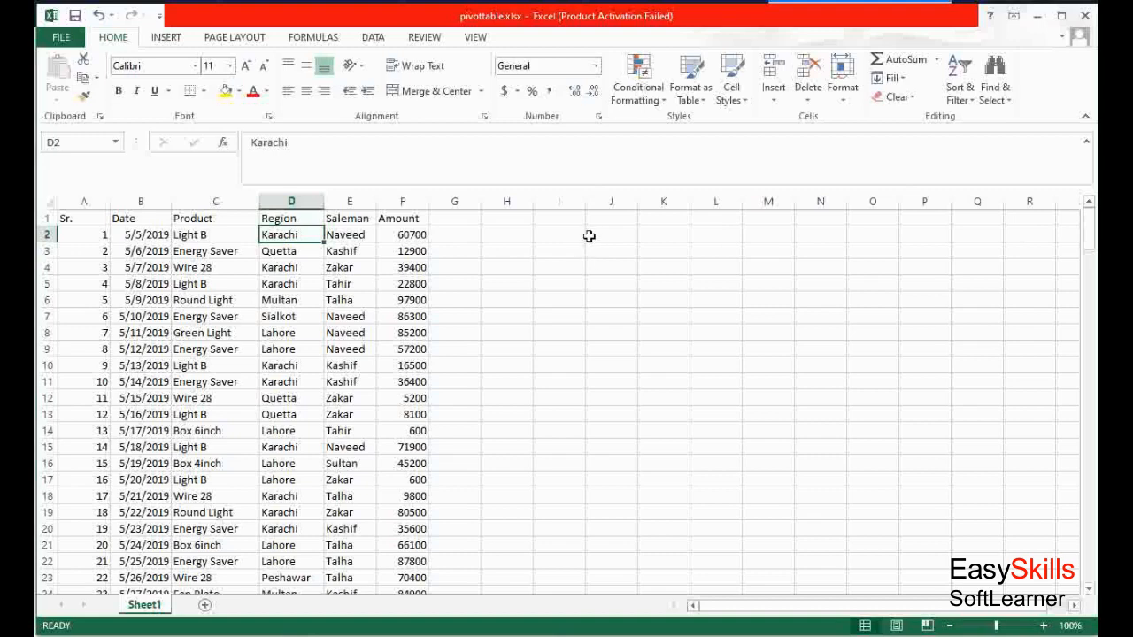
Start creating a PivotTable with cell I4 as the placement cell
{"action": "left_click", "coordinate": [557, 268]}
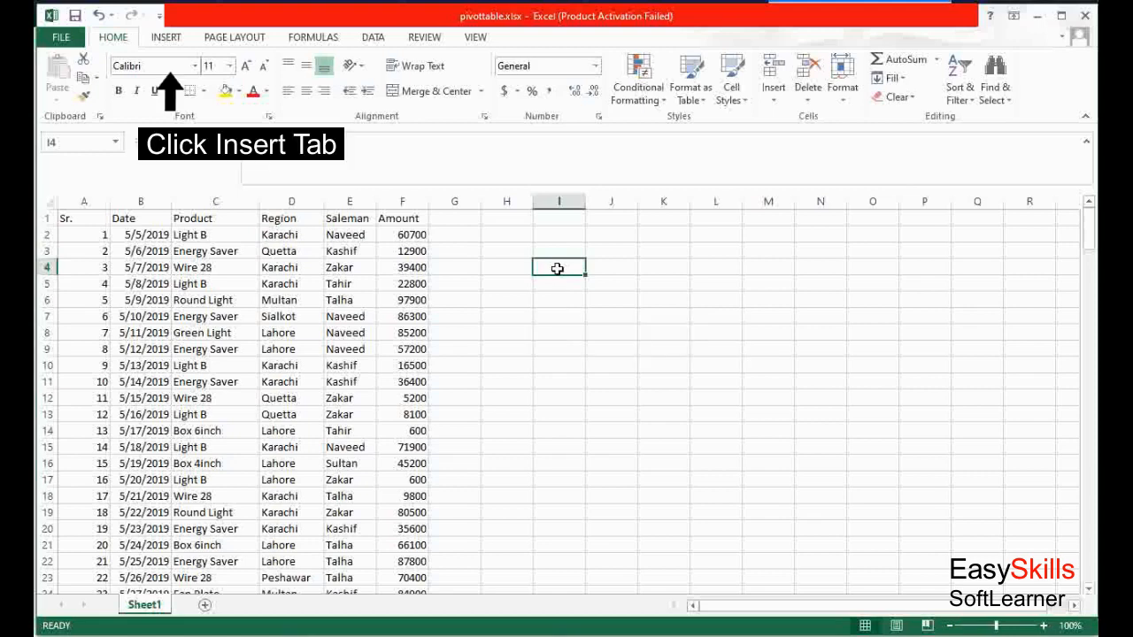
{"action": "left_click", "coordinate": [167, 38]}
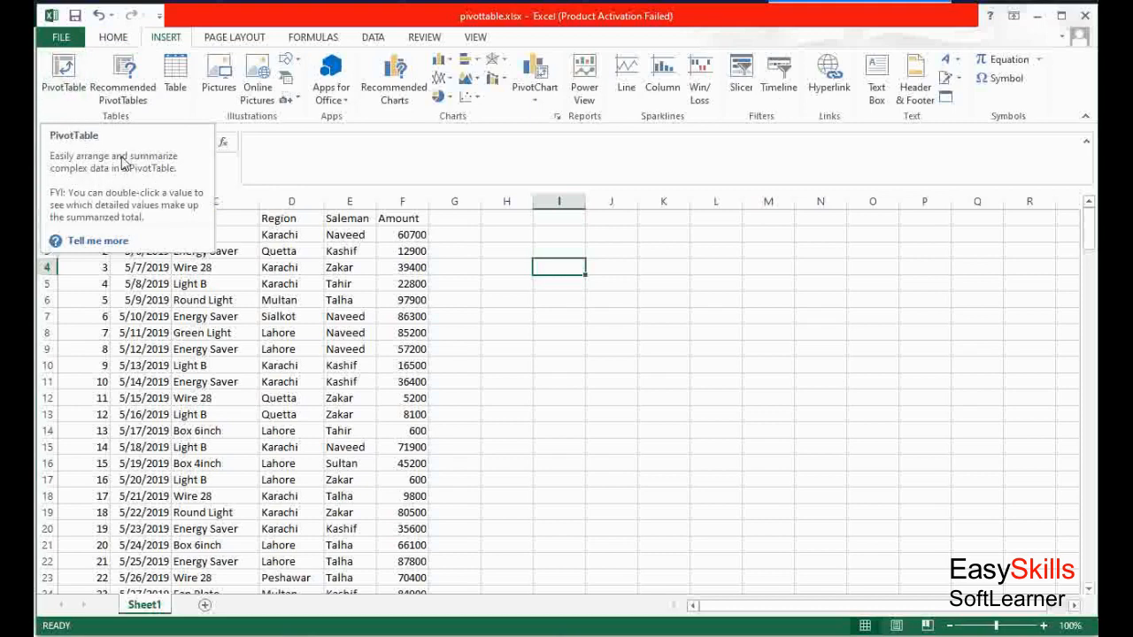
{"action": "left_click", "coordinate": [64, 78]}
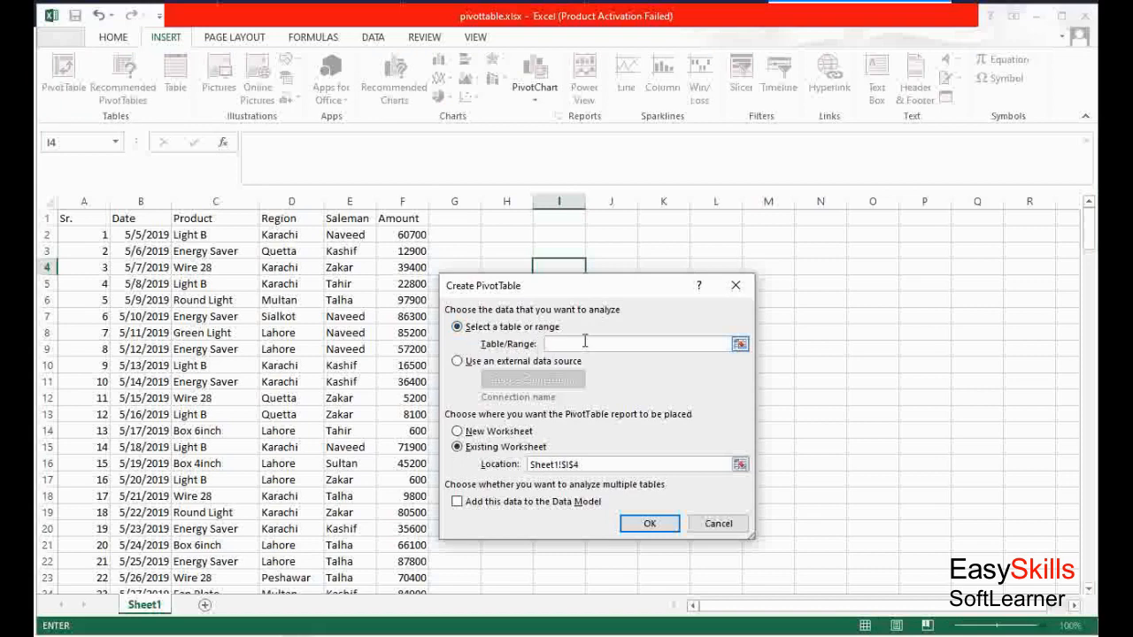
{"action": "type", "text": "shee"}
{"action": "type", "text": "t1"}
{"action": "type", "text": "!c3"}
{"action": "type", "text": ":f"}
{"action": "type", "text": "201"}
{"action": "left_click", "coordinate": [513, 331]}
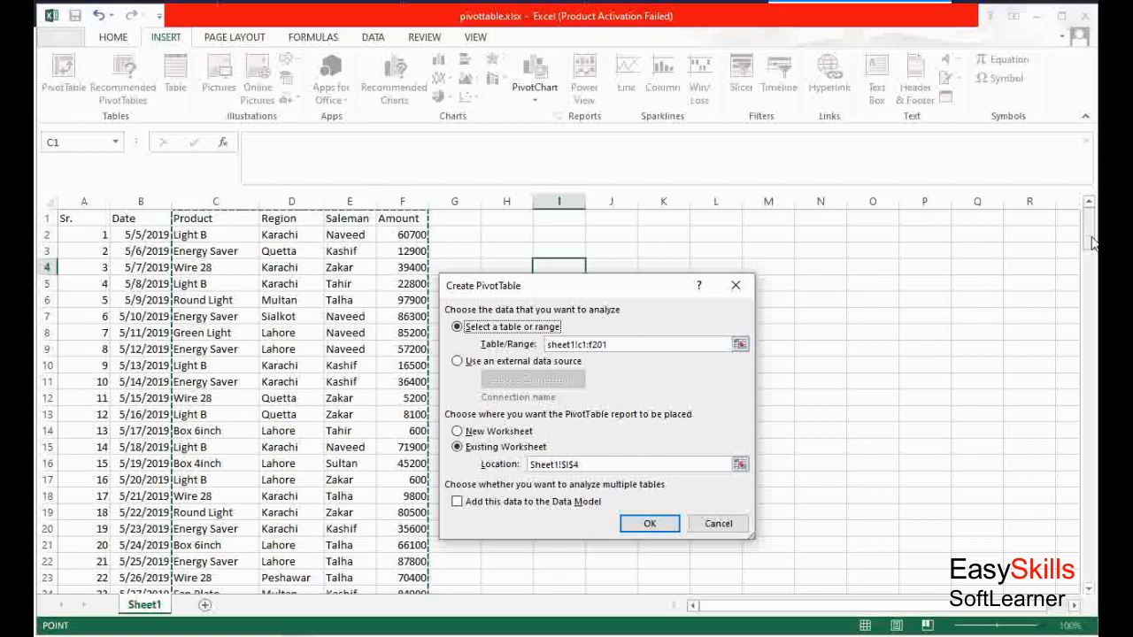
{"action": "left_click_drag", "start_coordinate": [1093, 244], "coordinate": [1020, 199]}
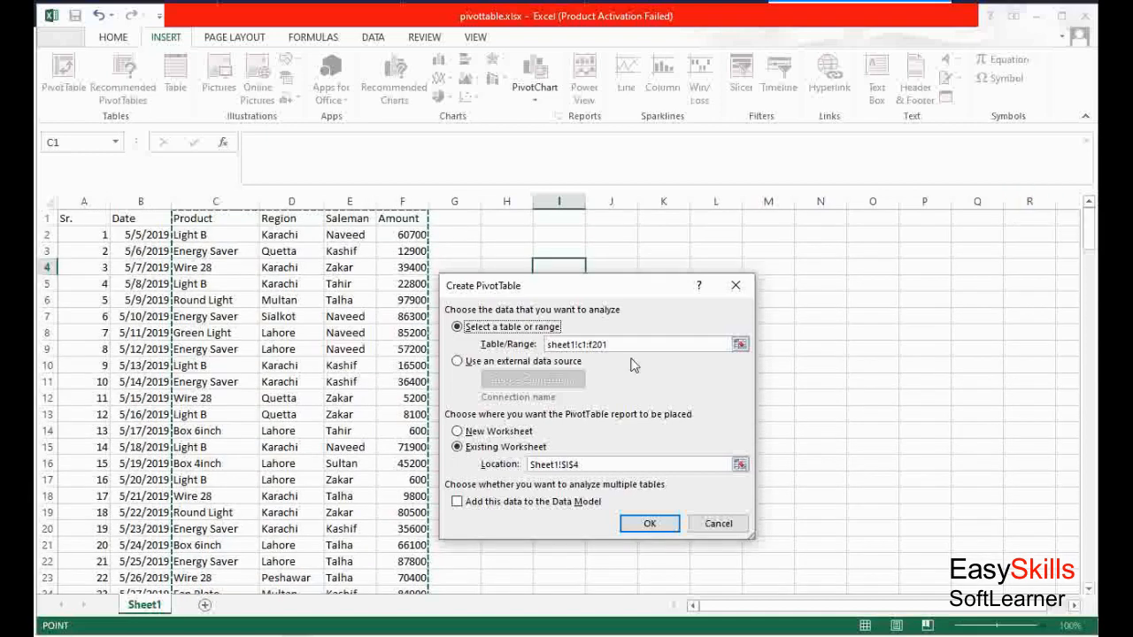
{"action": "double_click", "coordinate": [549, 345]}
{"action": "key", "text": "BackSpace"}
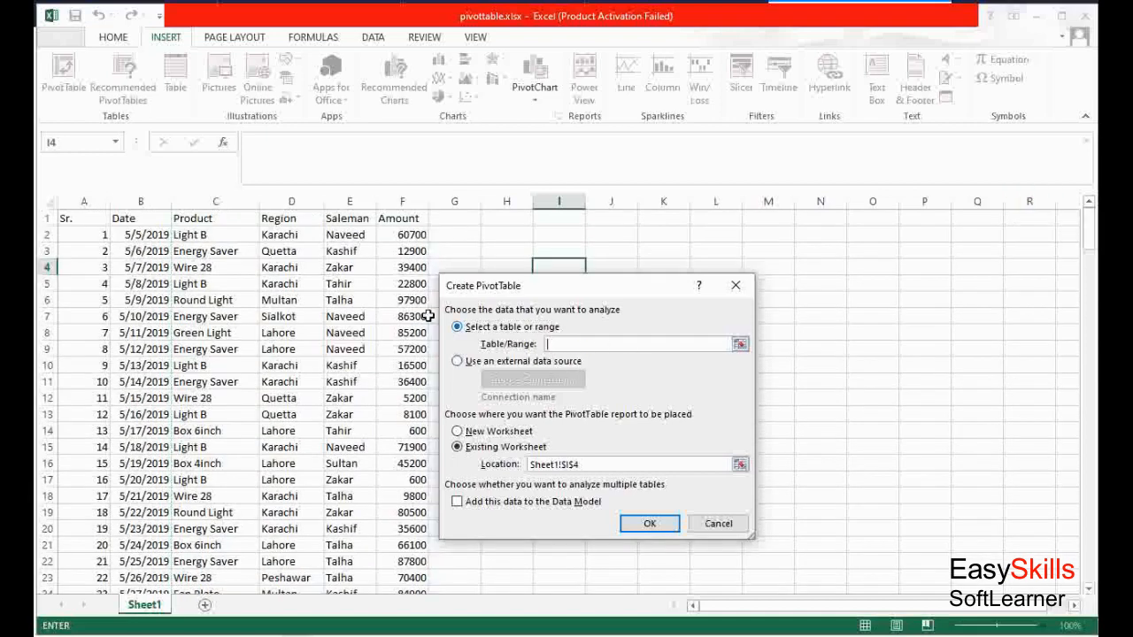
Select C1:F201 as the PivotTable source range and create it on the existing sheet at Sheet1!$I$4
{"action": "left_click", "coordinate": [195, 219]}
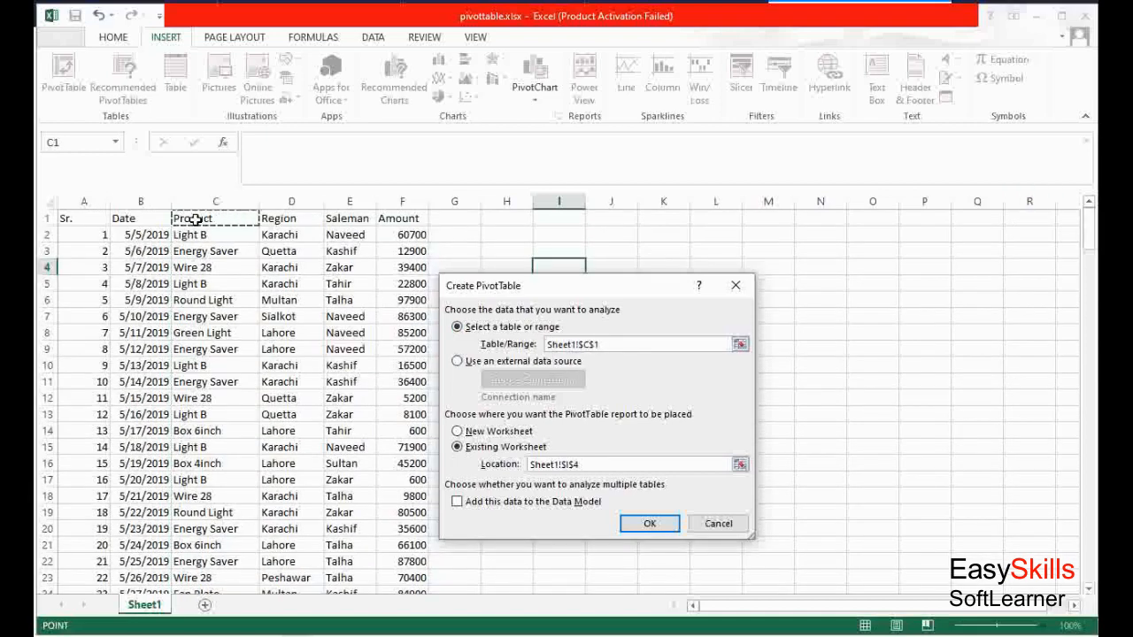
{"action": "left_click_drag", "start_coordinate": [195, 220], "coordinate": [392, 549]}
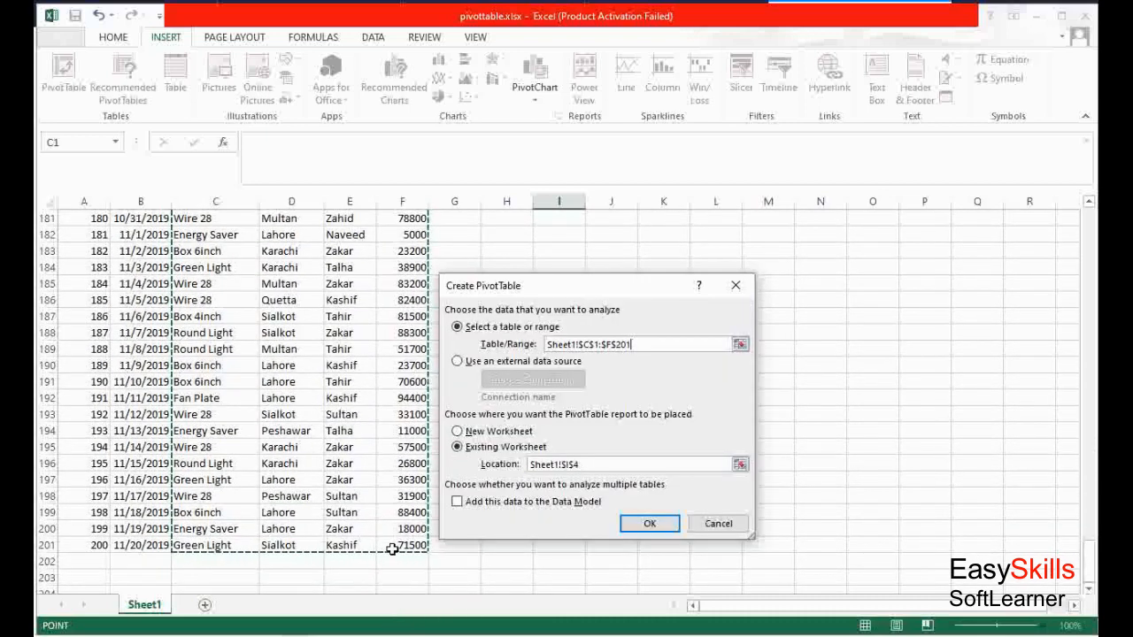
{"action": "scroll", "coordinate": [390, 558], "scroll_direction": "up", "scroll_amount": 1}
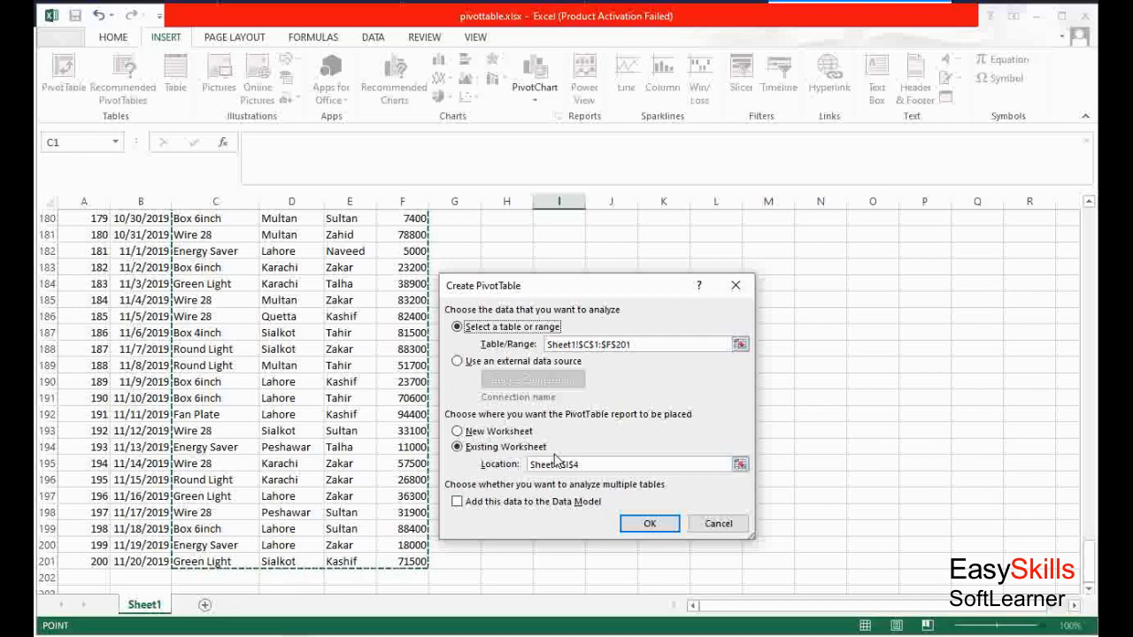
{"action": "left_click", "coordinate": [474, 434]}
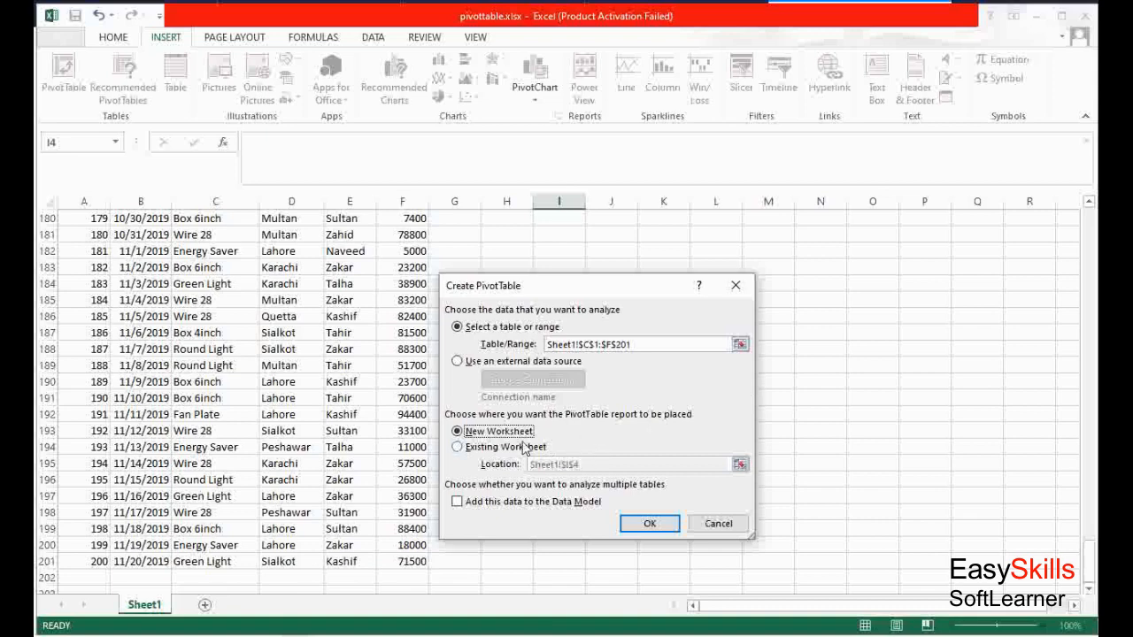
{"action": "left_click", "coordinate": [482, 453]}
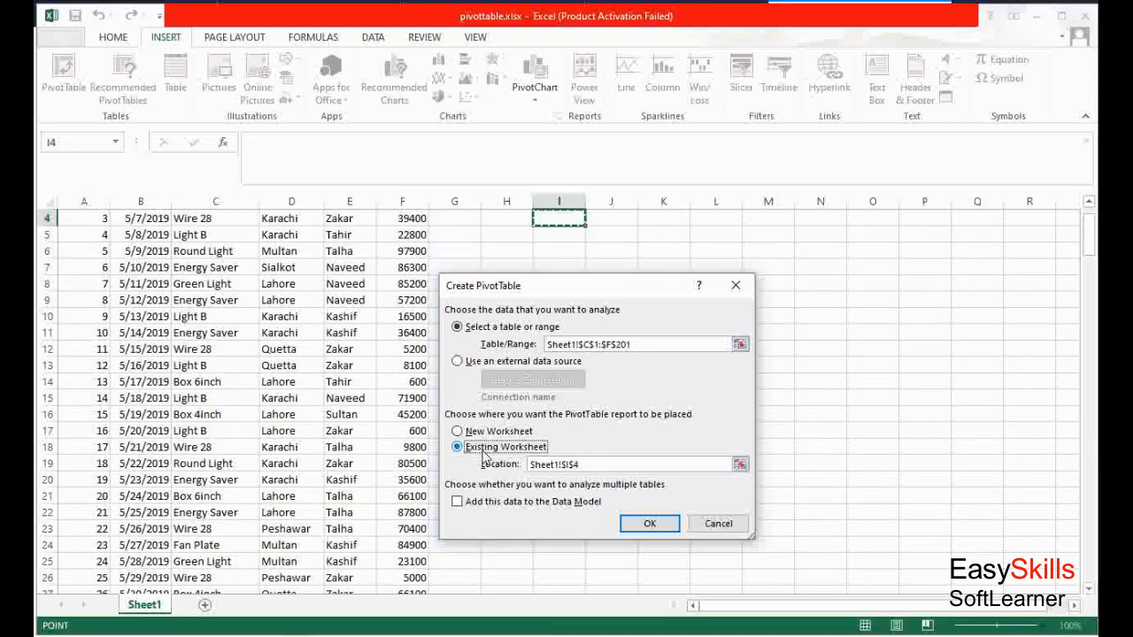
{"action": "left_click", "coordinate": [651, 525]}
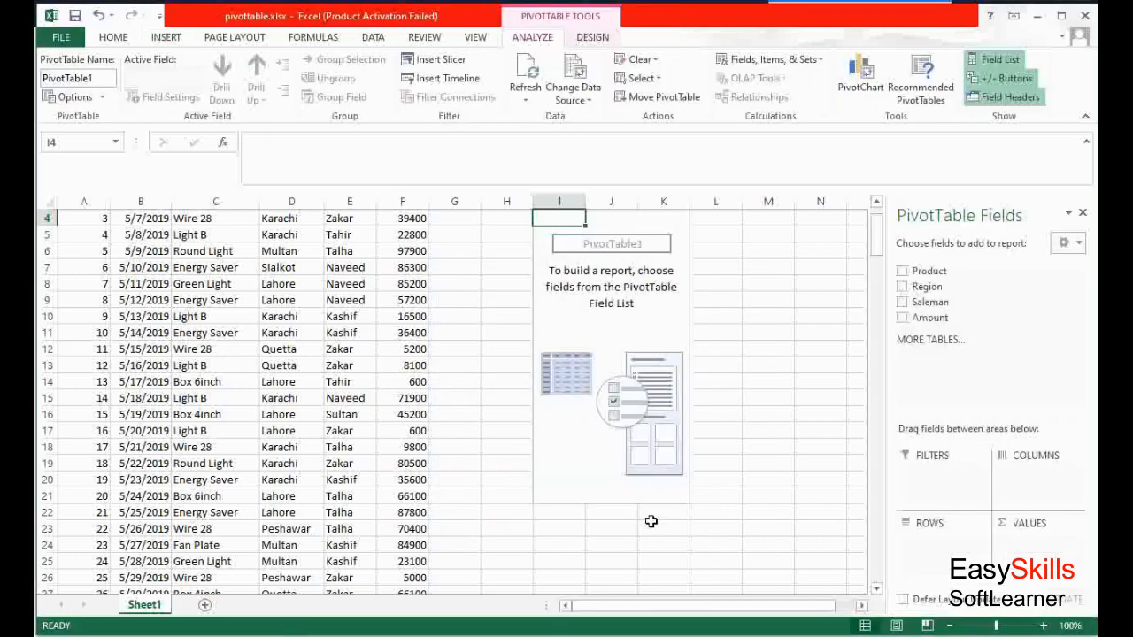
Add the Region field to the columns area and Product to the rows area
{"action": "scroll", "coordinate": [404, 264], "scroll_direction": "up", "scroll_amount": 1}
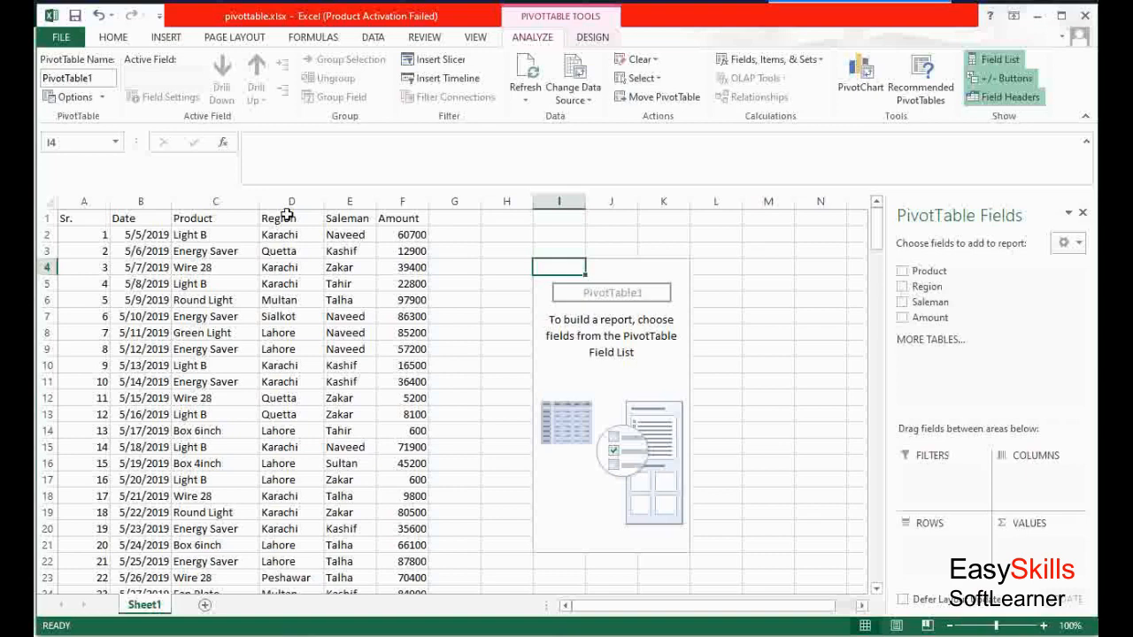
{"action": "key", "text": "Right"}
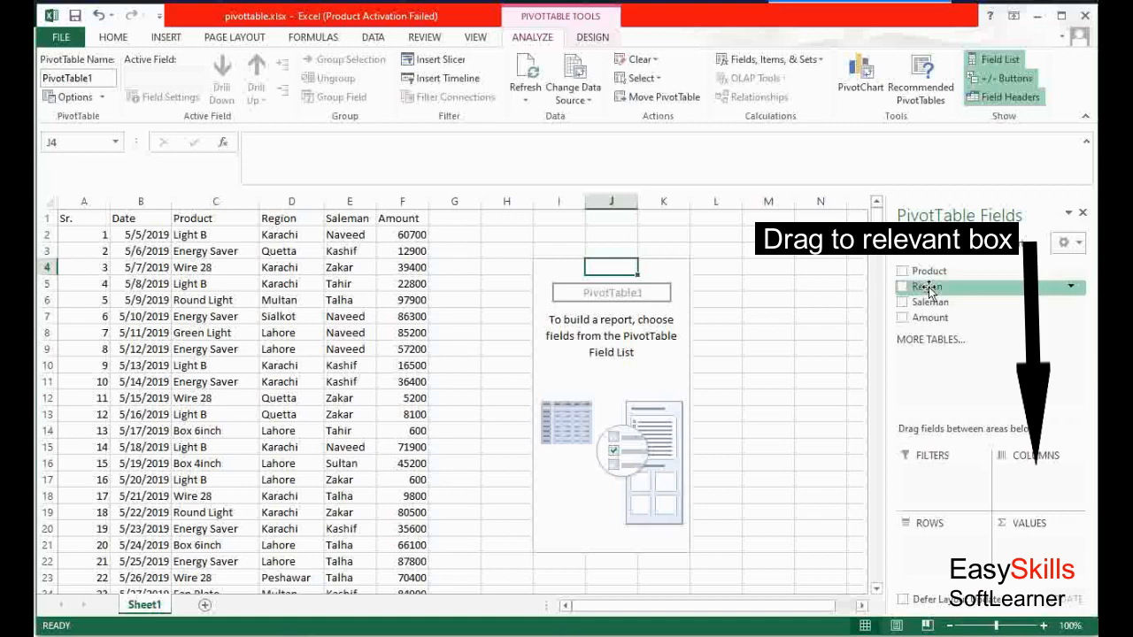
{"action": "left_click_drag", "start_coordinate": [928, 292], "coordinate": [1025, 483]}
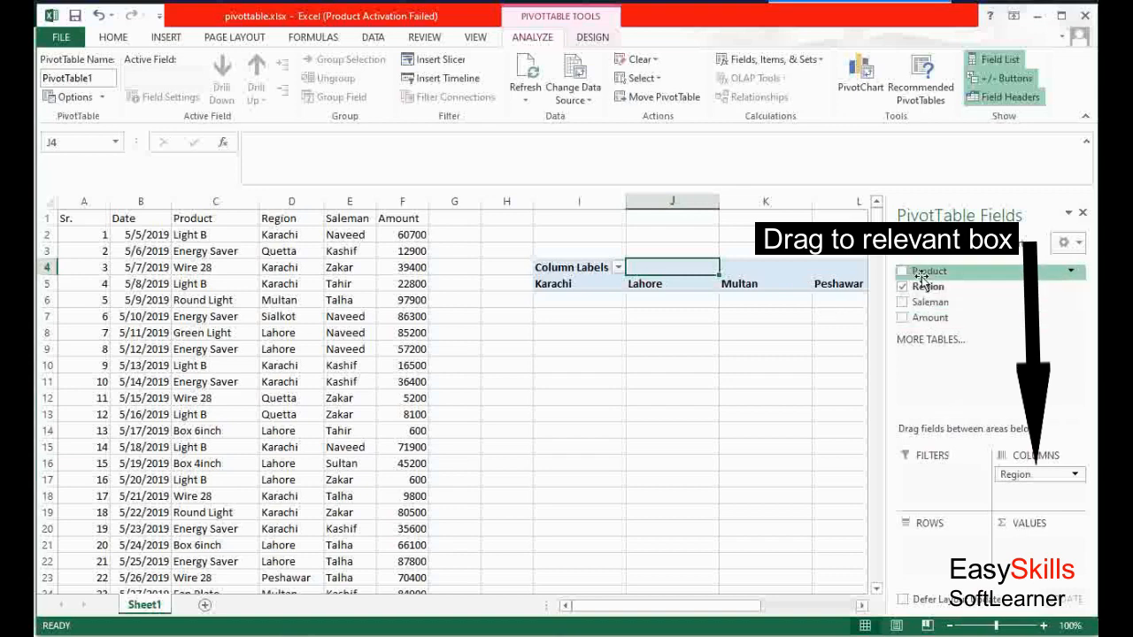
{"action": "left_click_drag", "start_coordinate": [919, 273], "coordinate": [935, 548]}
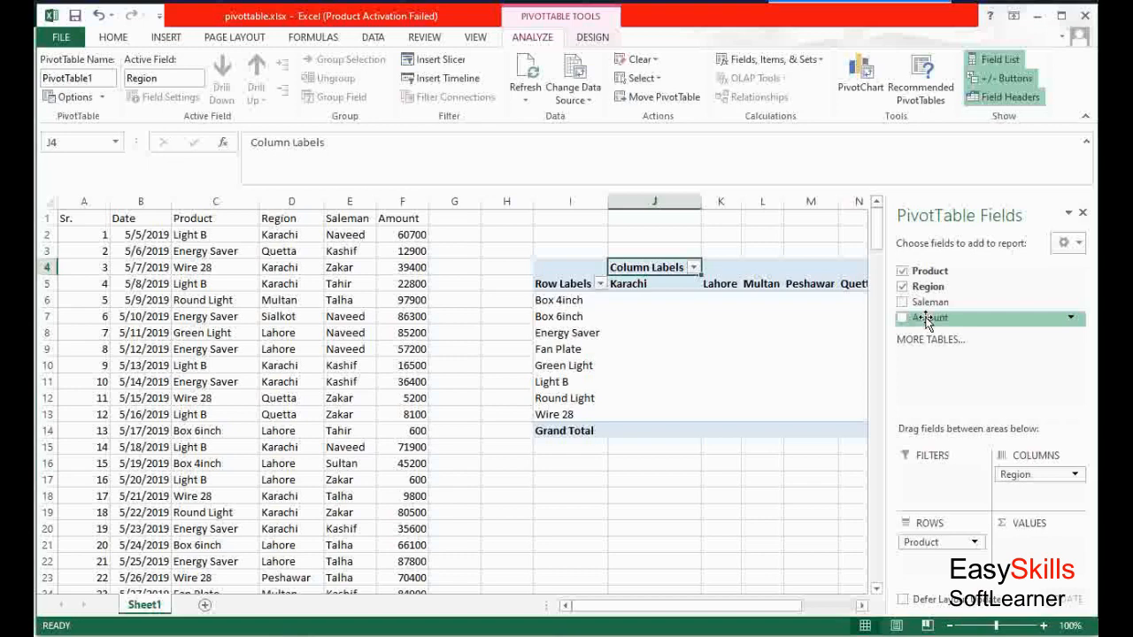
Add the Amount field to the values area as Sum of Amount
{"action": "left_click_drag", "start_coordinate": [934, 324], "coordinate": [1025, 565]}
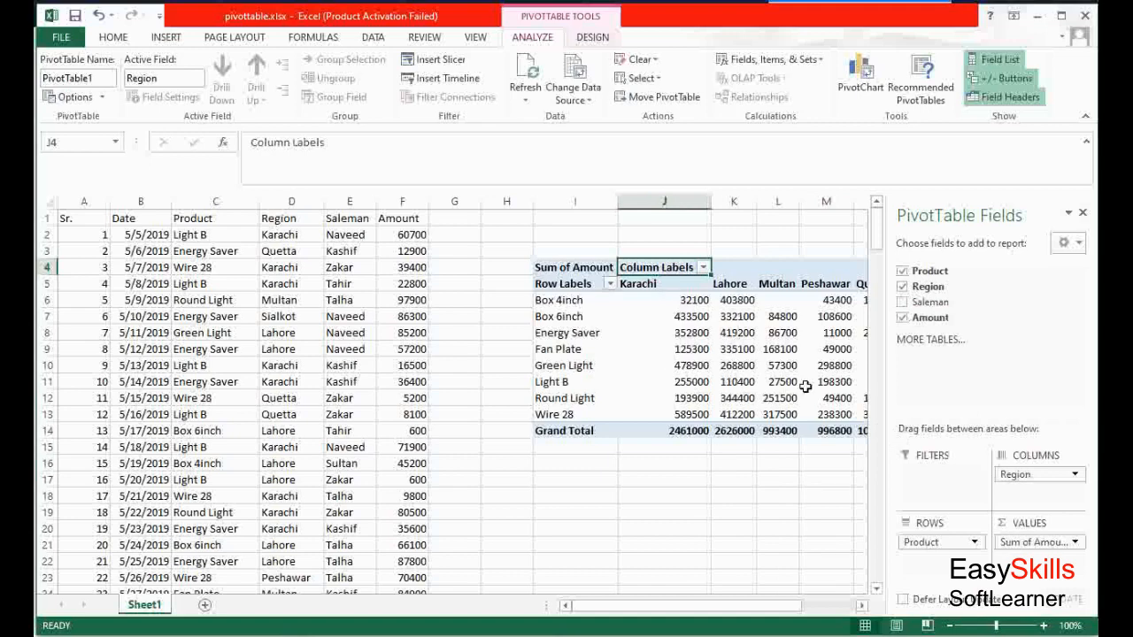
{"action": "left_click_drag", "start_coordinate": [709, 609], "coordinate": [767, 626]}
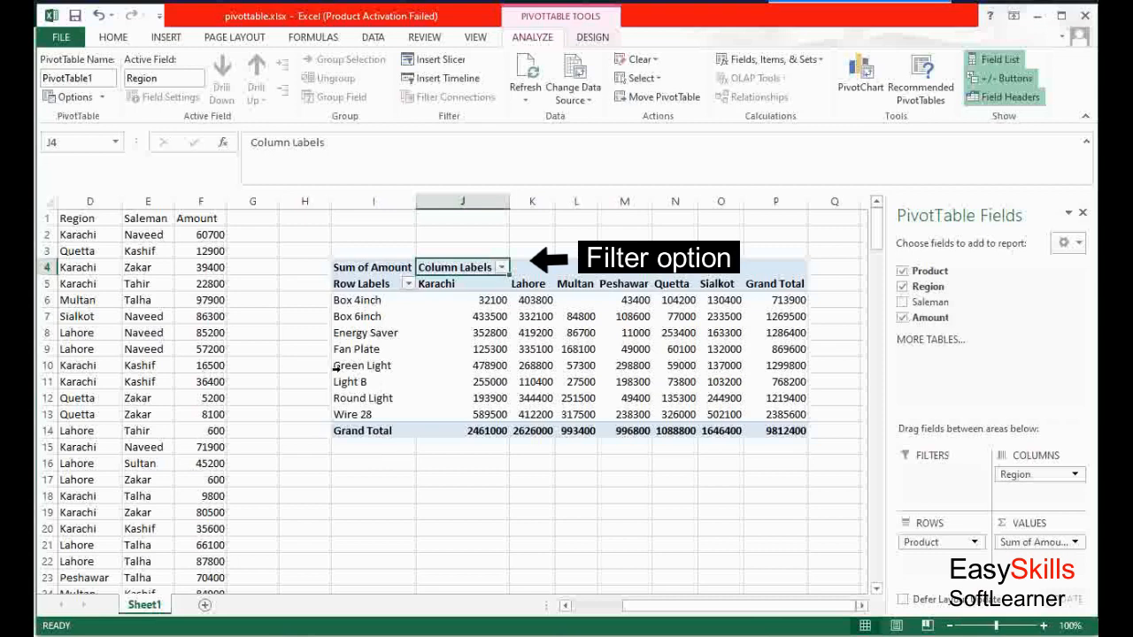
Filter the region column labels to show only Karachi and Lahore
{"action": "left_click", "coordinate": [502, 267]}
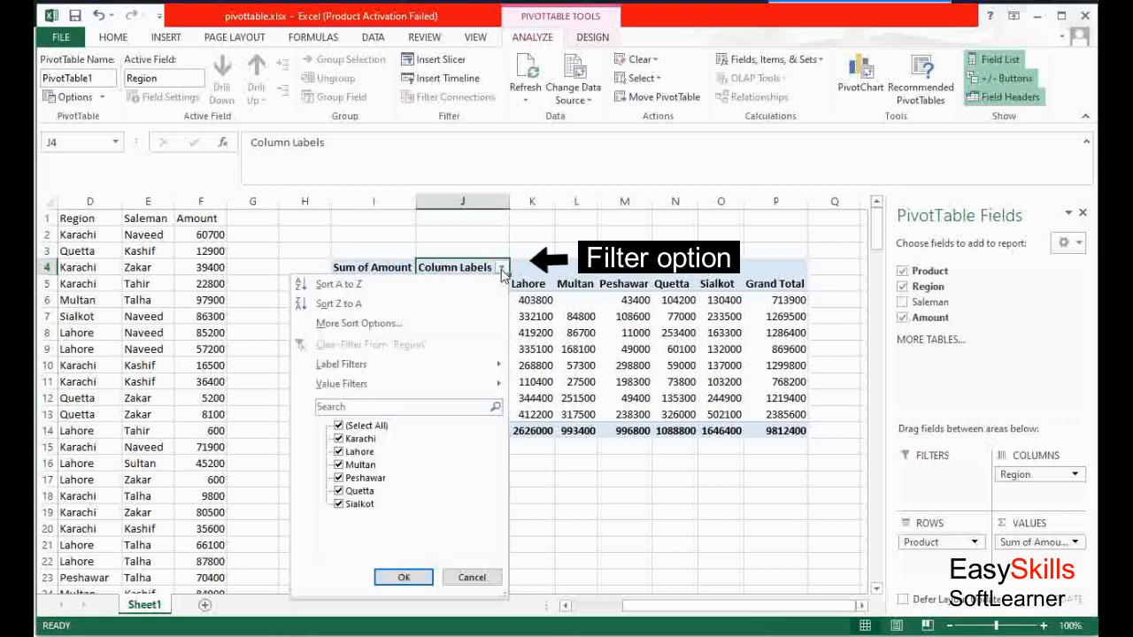
{"action": "left_click", "coordinate": [338, 427]}
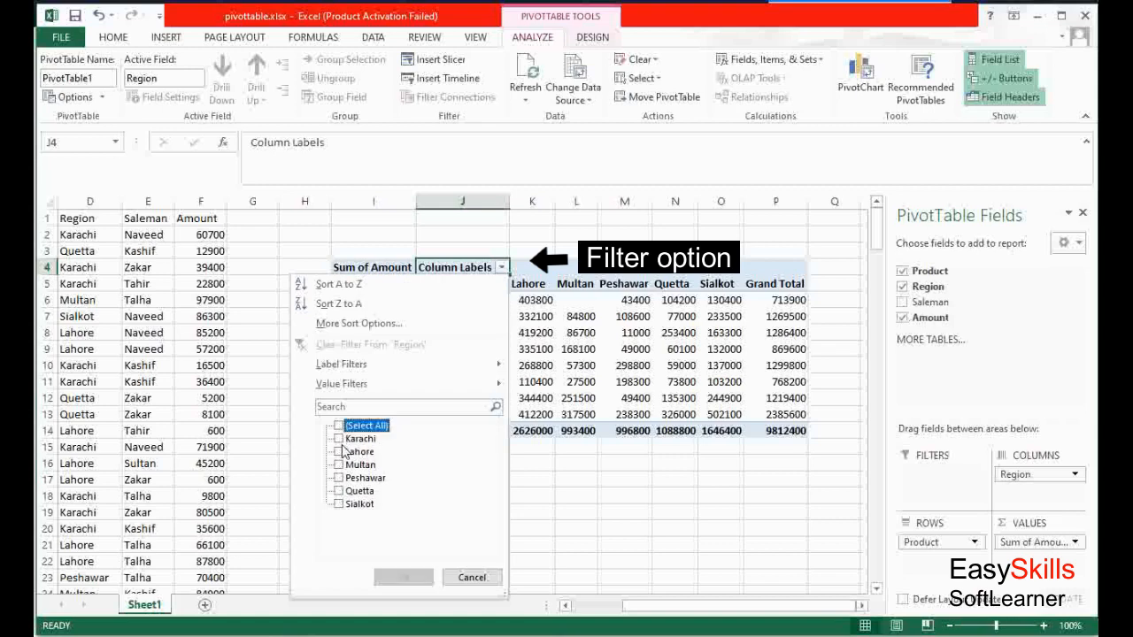
{"action": "left_click", "coordinate": [338, 452]}
{"action": "left_click", "coordinate": [338, 452]}
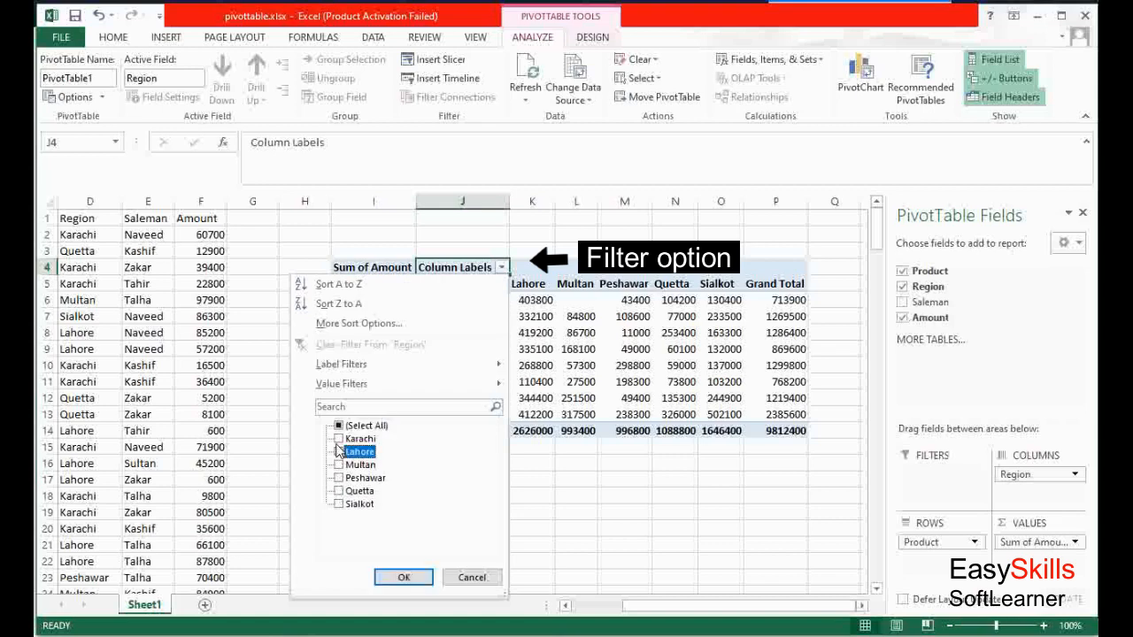
{"action": "left_click", "coordinate": [338, 452]}
{"action": "left_click", "coordinate": [338, 440]}
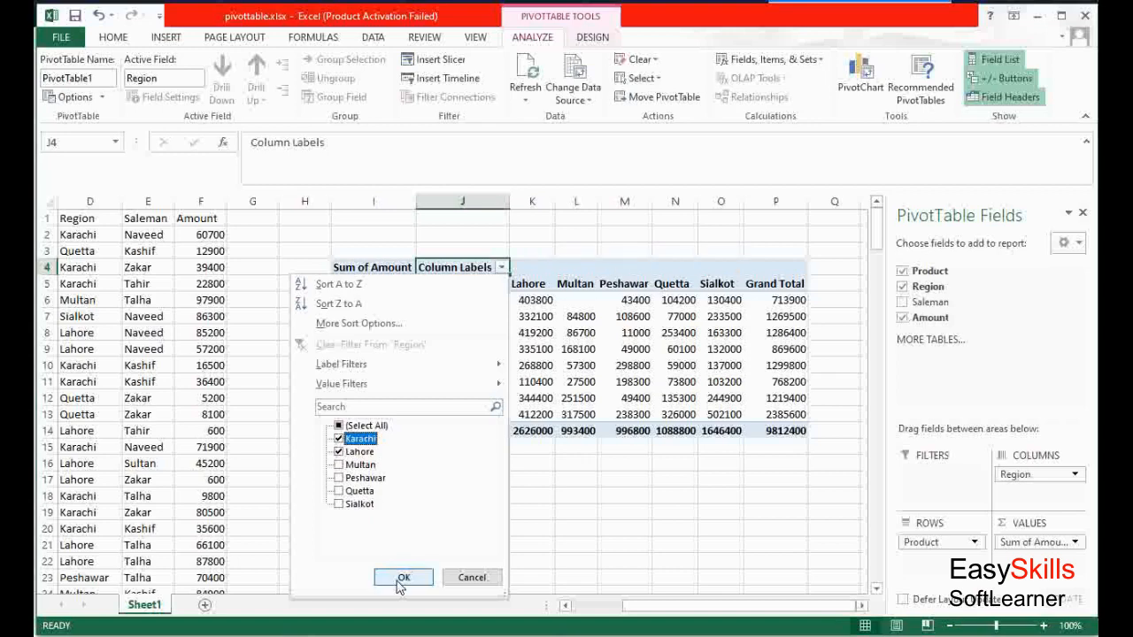
{"action": "left_click", "coordinate": [400, 580]}
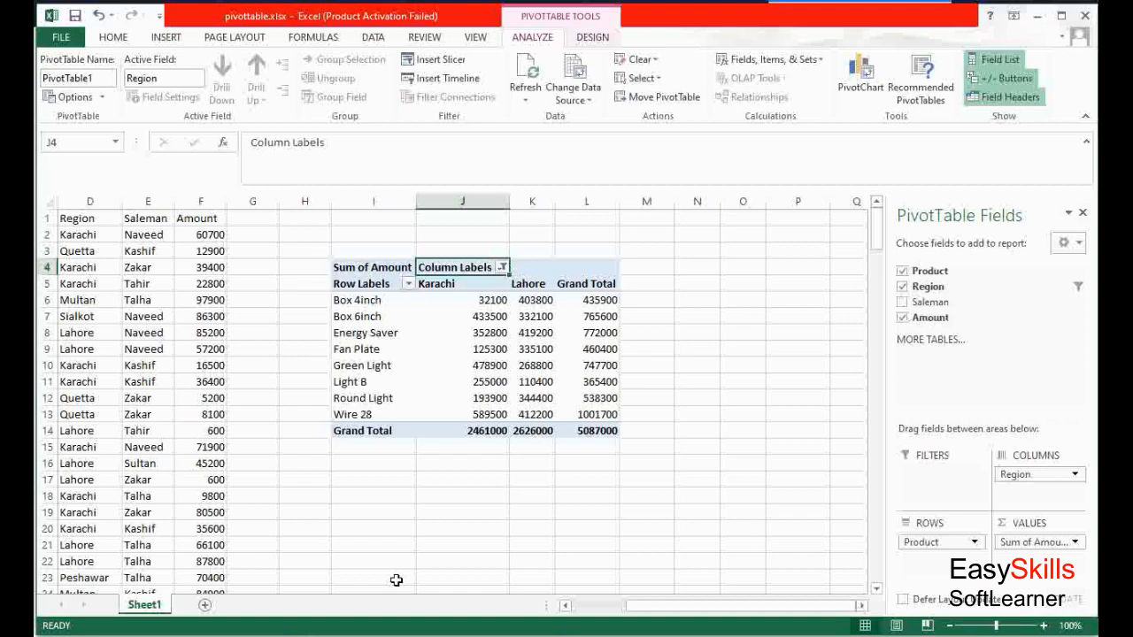
Reselect all regions in the column label filter to show every region again
{"action": "left_click", "coordinate": [501, 268]}
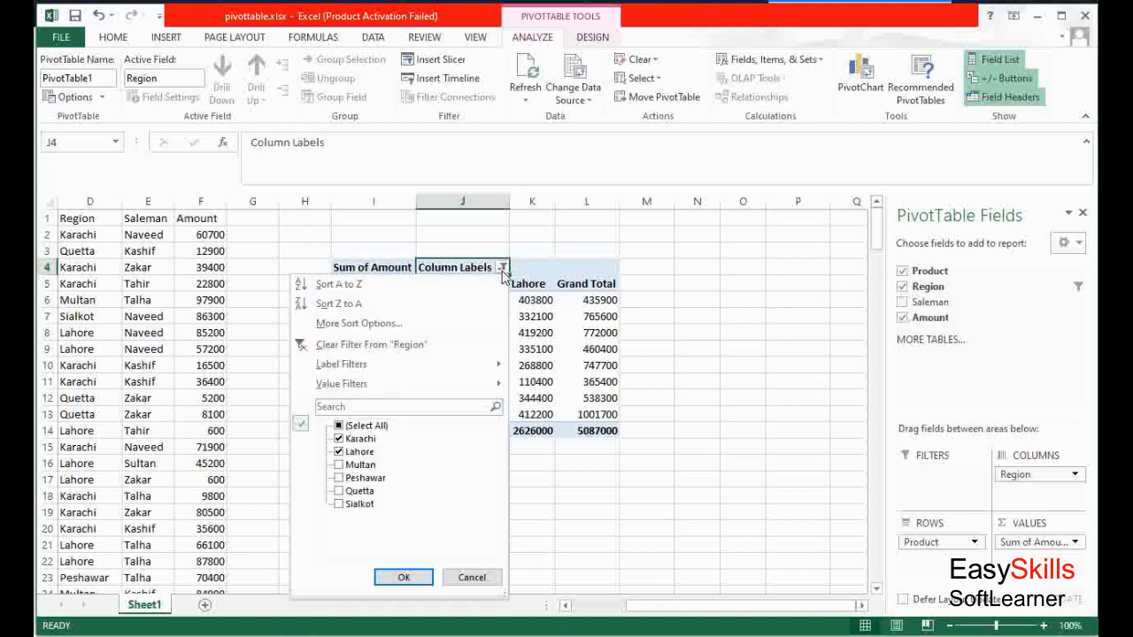
{"action": "left_click", "coordinate": [337, 427]}
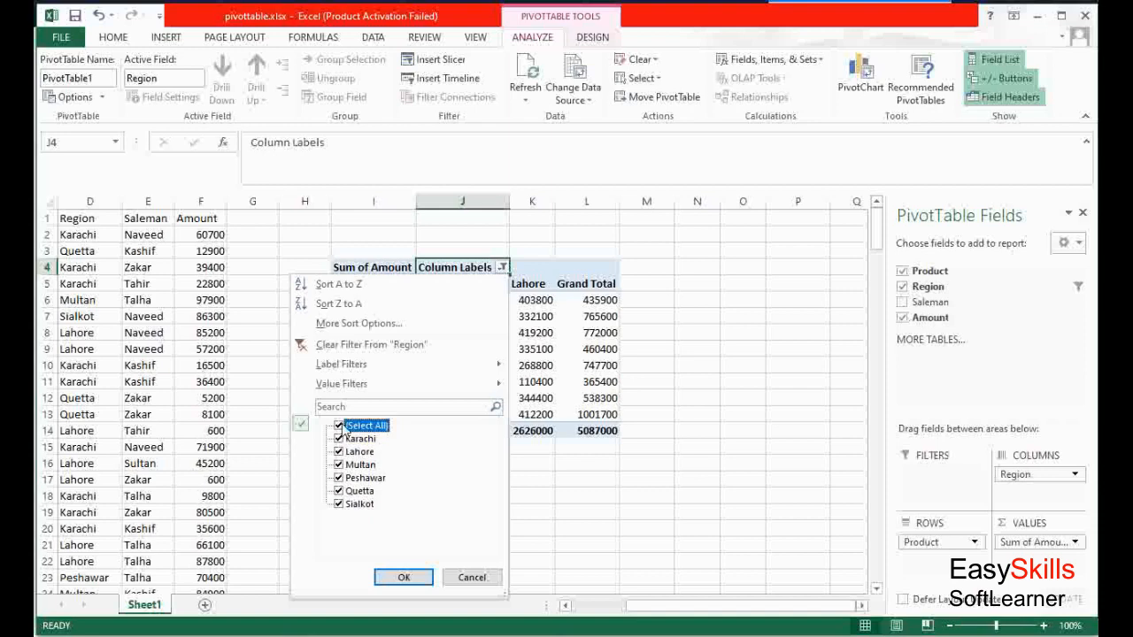
{"action": "left_click", "coordinate": [403, 578]}
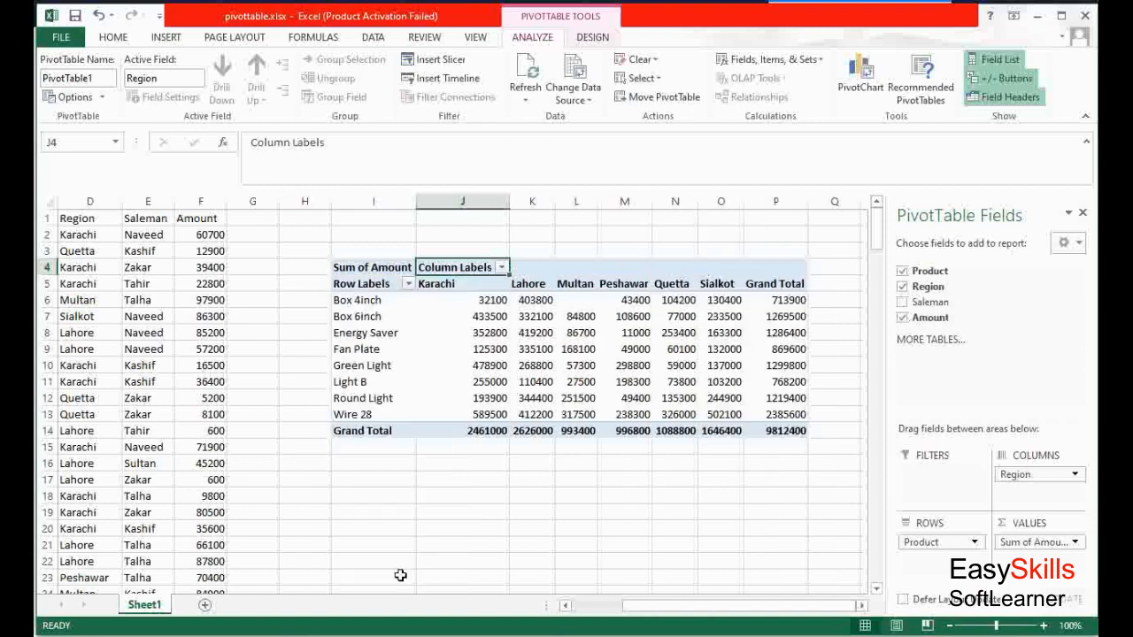
Filter the product row labels to exclude Box 4inch and Box 6inch
{"action": "left_click", "coordinate": [408, 284]}
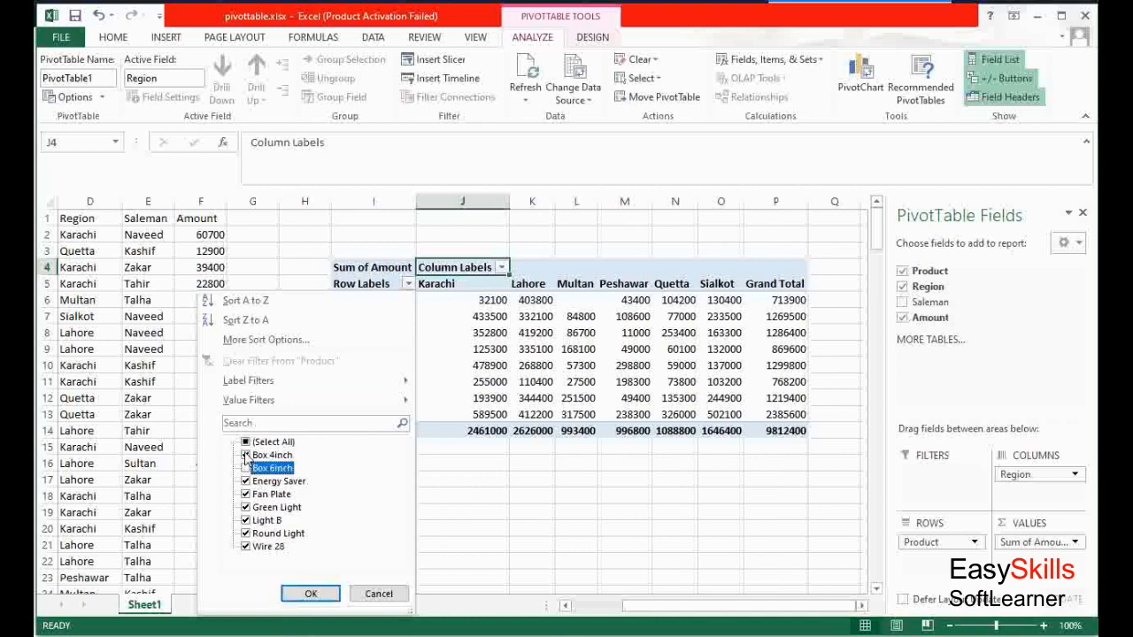
{"action": "left_click", "coordinate": [246, 455]}
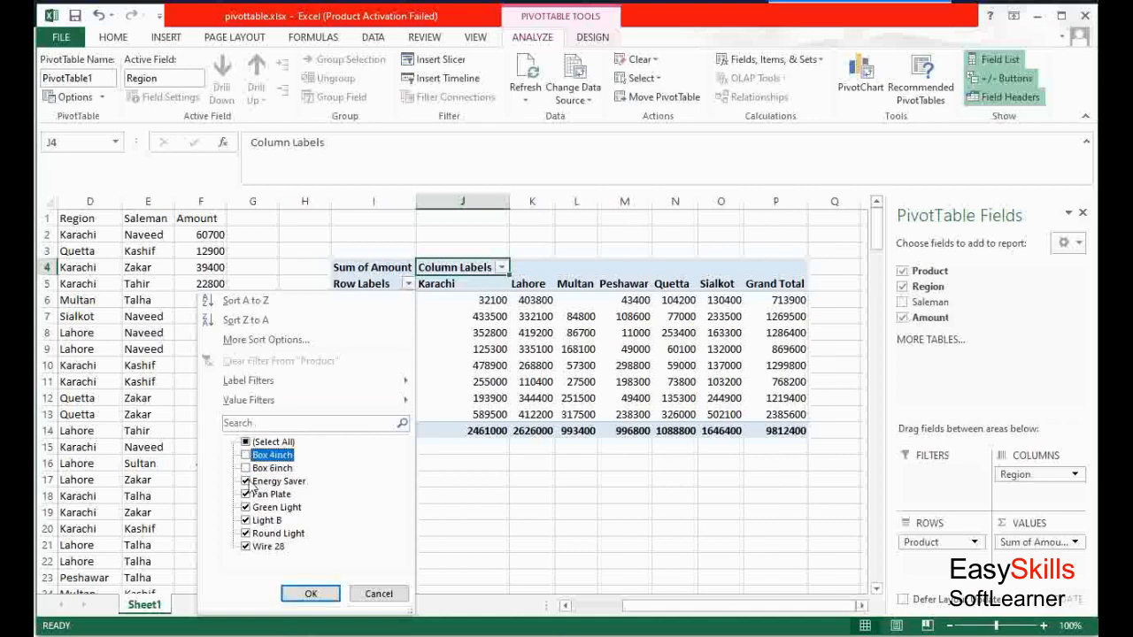
{"action": "left_click", "coordinate": [310, 594]}
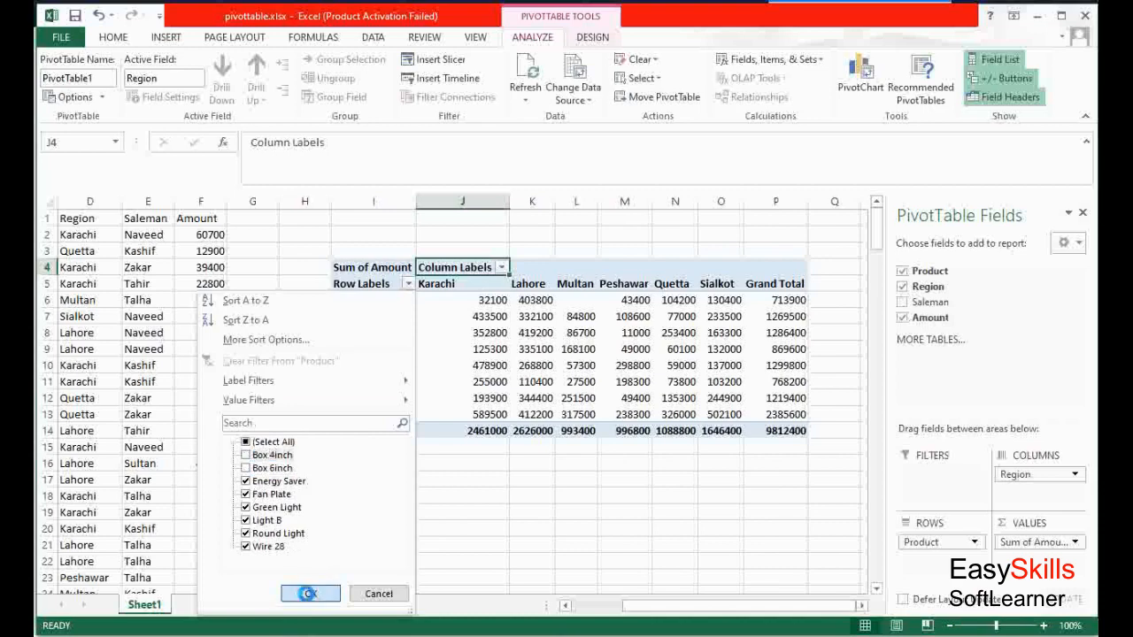
Reselect all products in the product row label filter to show every product again
{"action": "left_click", "coordinate": [408, 284]}
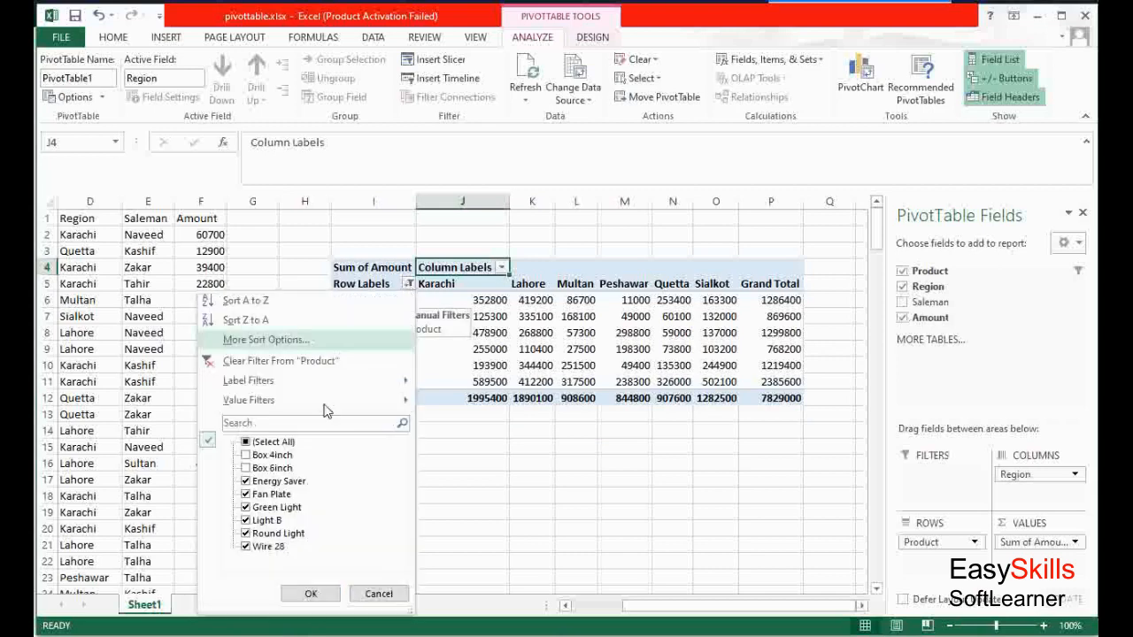
{"action": "left_click", "coordinate": [246, 442]}
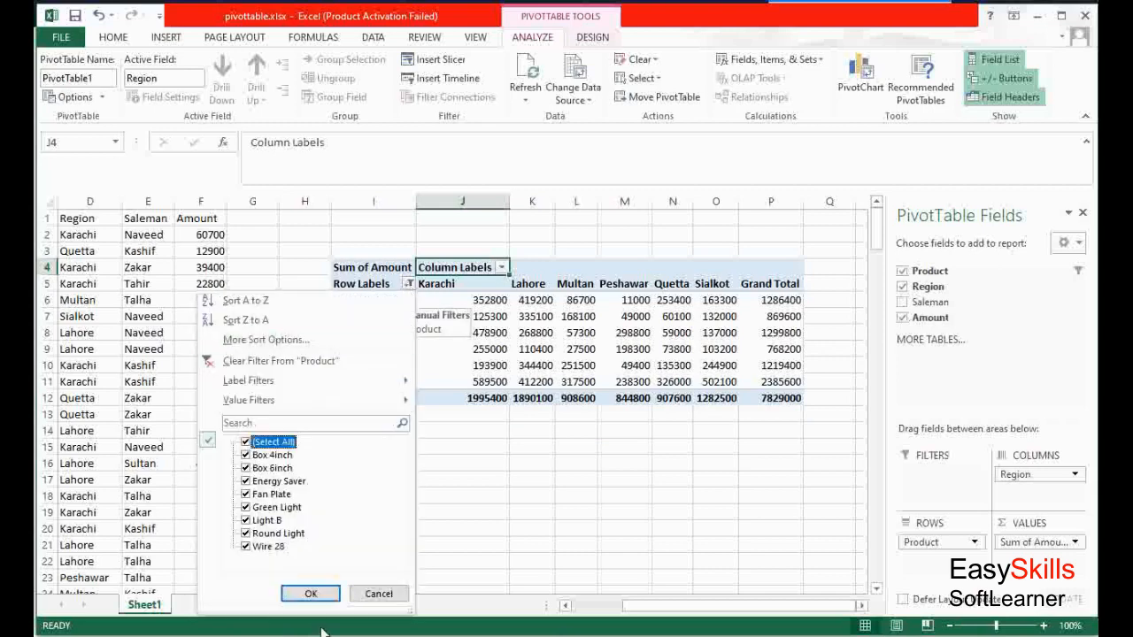
{"action": "left_click", "coordinate": [310, 594]}
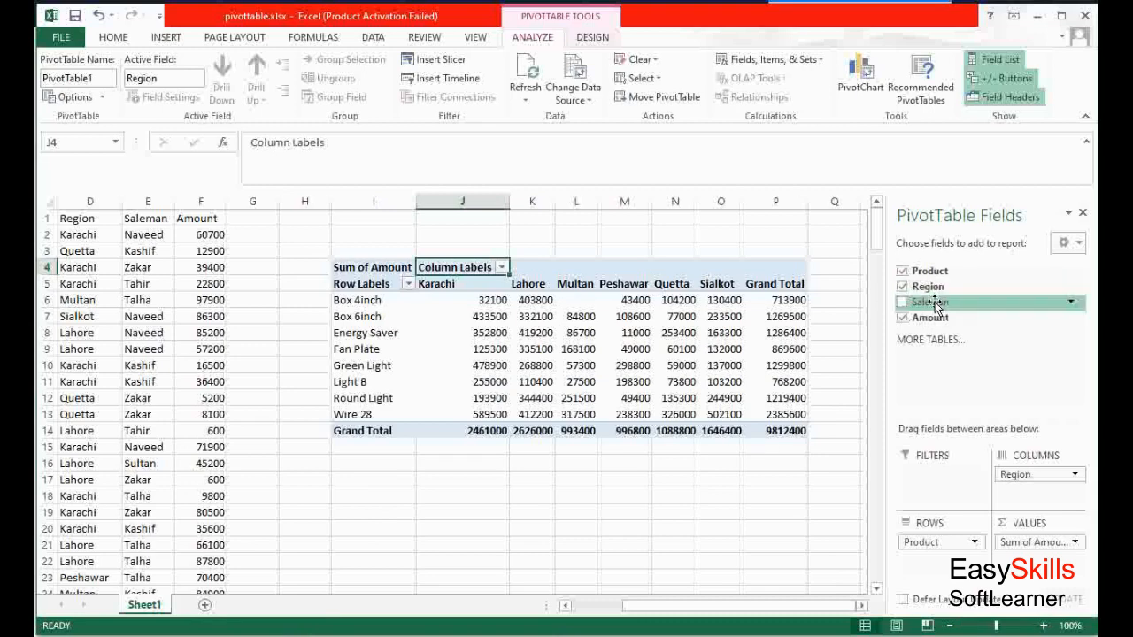
Add the Saleman field to the rows area beneath Product and inspect the blank cells in the table
{"action": "left_click_drag", "start_coordinate": [936, 306], "coordinate": [943, 568]}
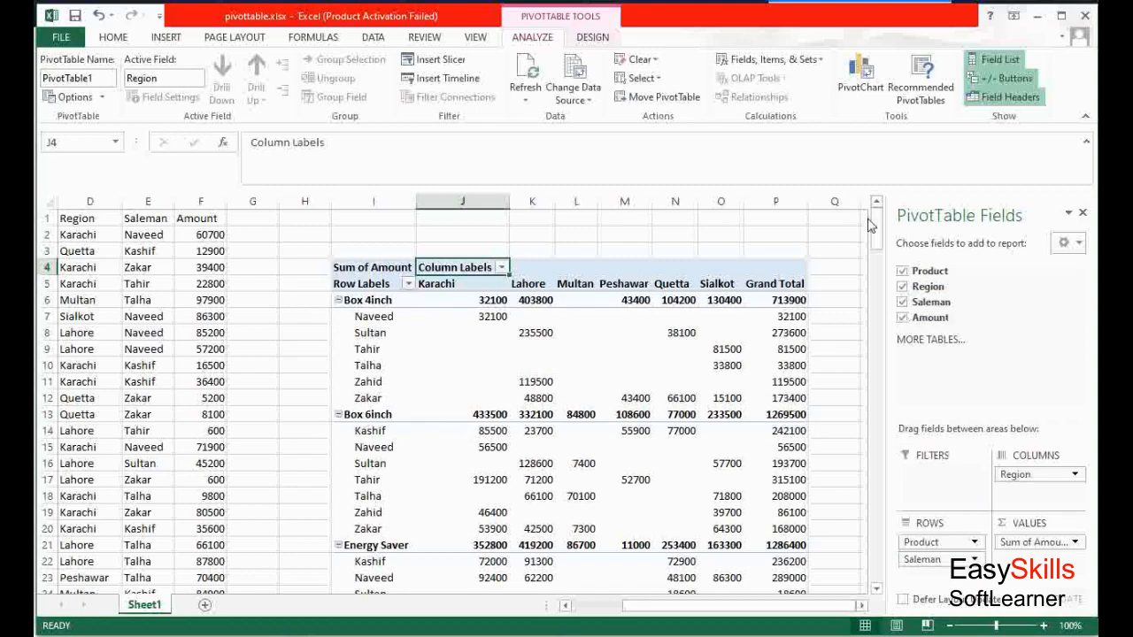
{"action": "mouse_move", "coordinate": [879, 236]}
{"action": "left_mouse_down"}
{"action": "mouse_move", "coordinate": [875, 338]}
{"action": "mouse_move", "coordinate": [873, 239]}
{"action": "mouse_move", "coordinate": [874, 252]}
{"action": "left_mouse_up"}
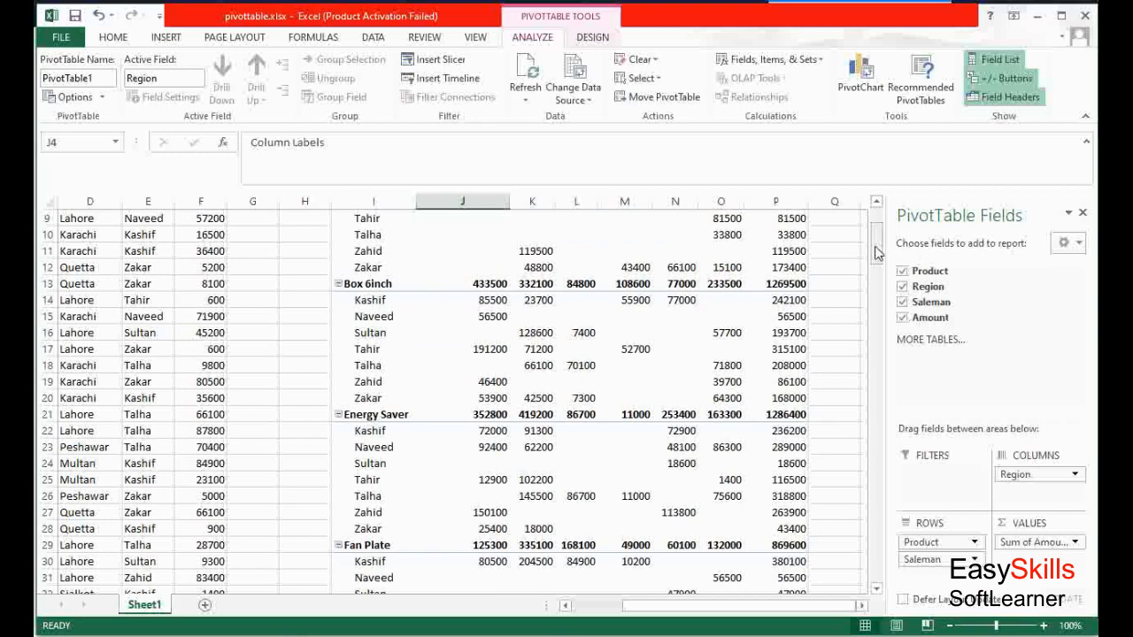
{"action": "scroll", "coordinate": [877, 252], "scroll_direction": "up", "scroll_amount": 3}
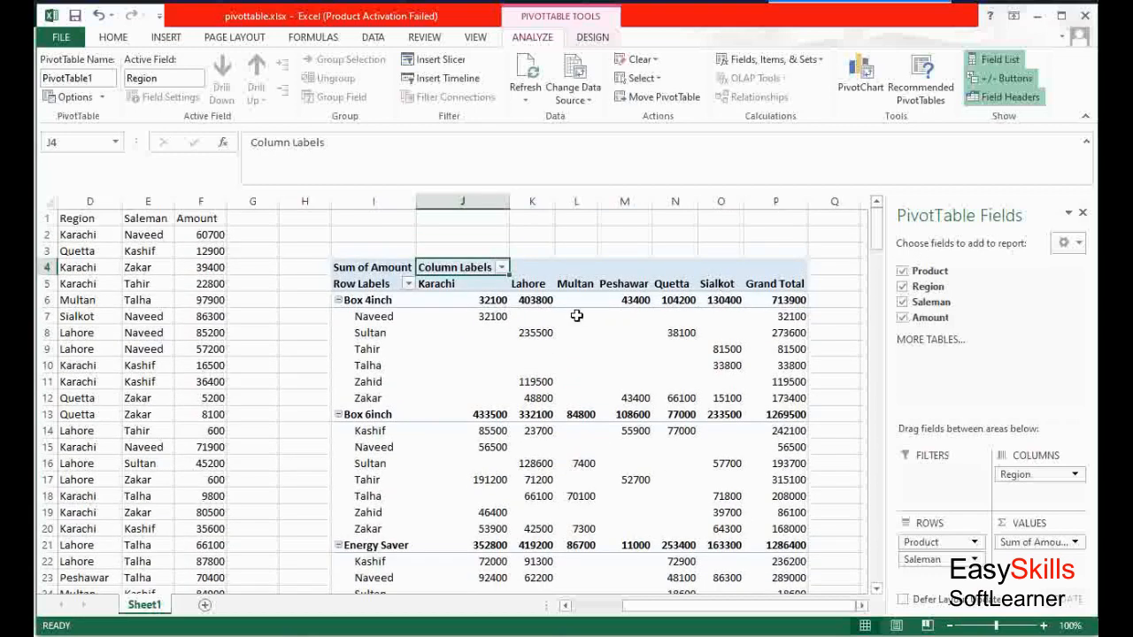
{"action": "left_click", "coordinate": [579, 349]}
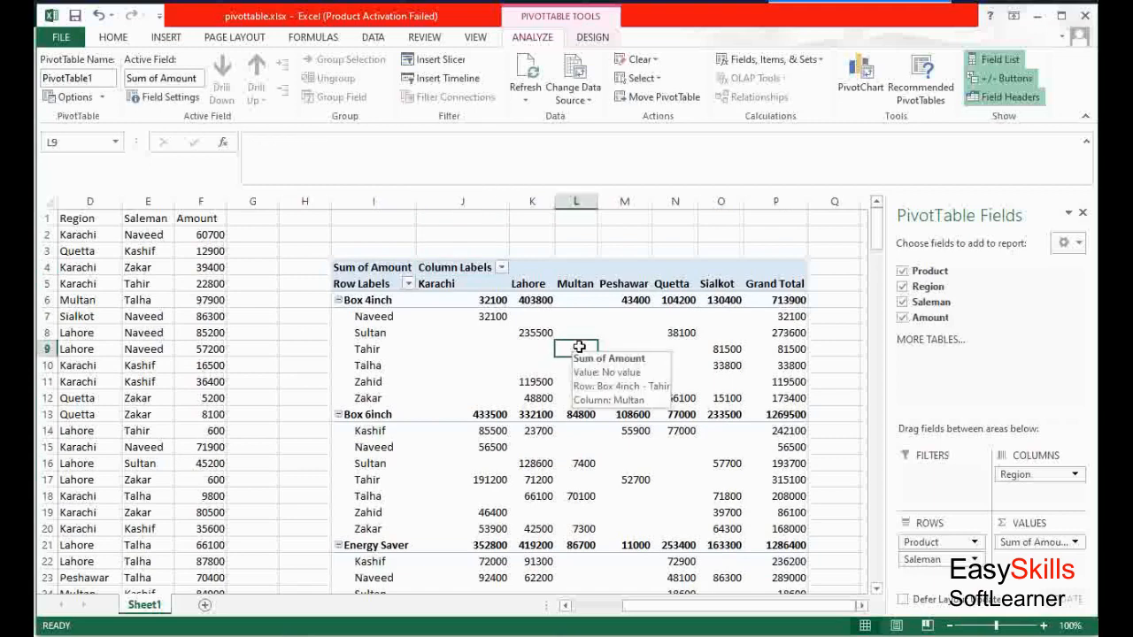
{"action": "left_click", "coordinate": [580, 365]}
{"action": "left_click", "coordinate": [537, 363]}
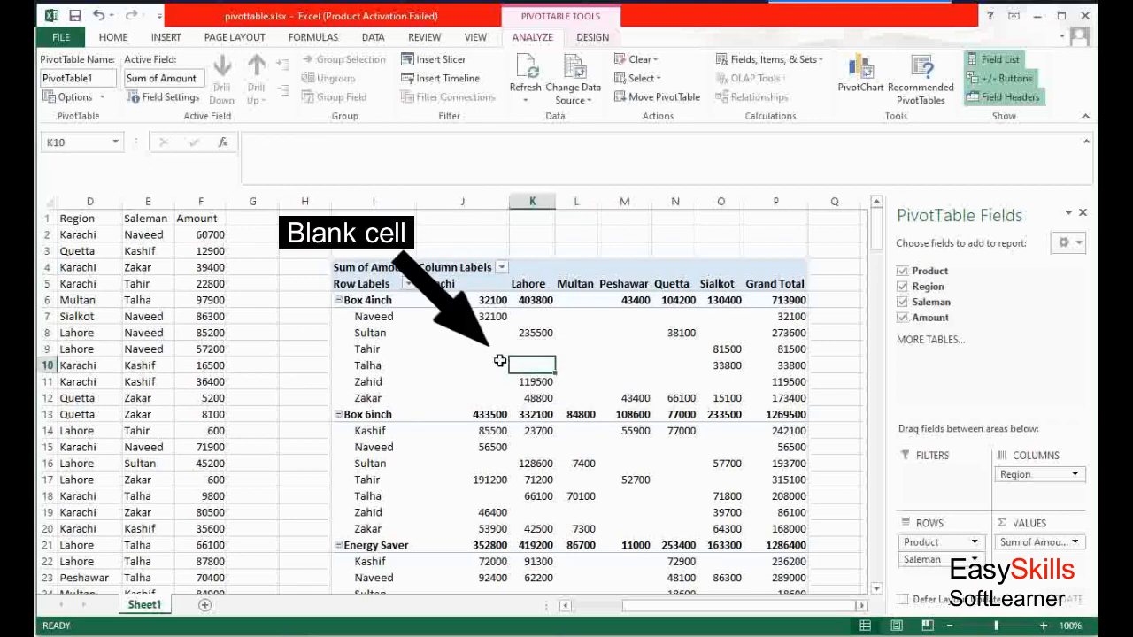
{"action": "mouse_move", "coordinate": [563, 365]}
Reorder the row fields so Saleman comes before Product
{"action": "left_click_drag", "start_coordinate": [941, 543], "coordinate": [938, 566]}
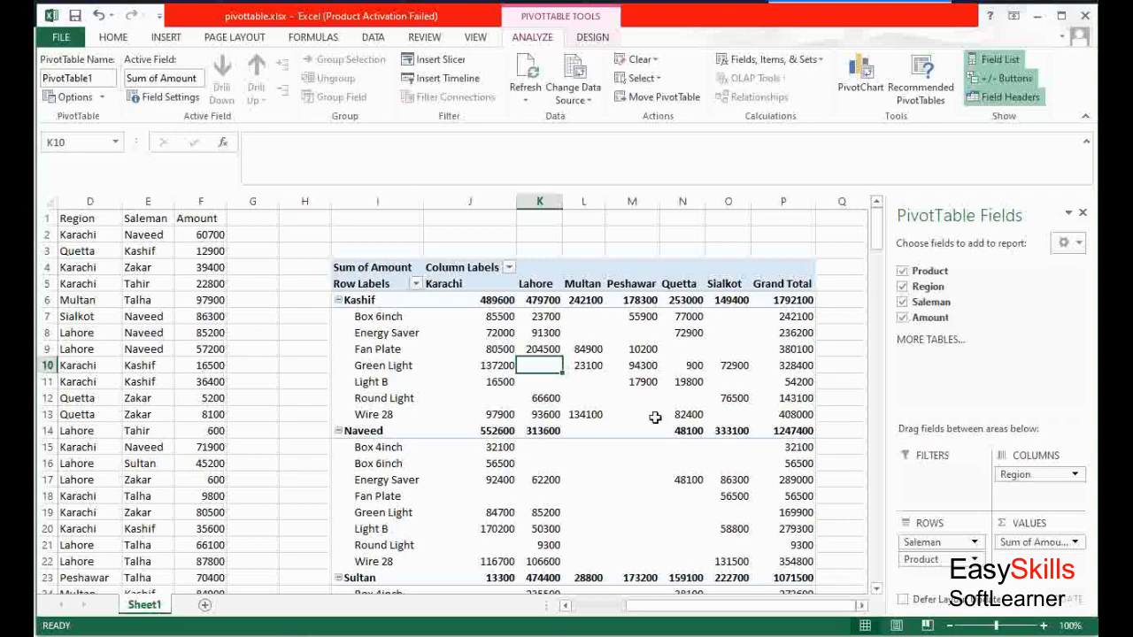
{"action": "mouse_move", "coordinate": [877, 243]}
{"action": "left_mouse_down"}
{"action": "mouse_move", "coordinate": [876, 339]}
{"action": "mouse_move", "coordinate": [875, 241]}
{"action": "left_mouse_up"}
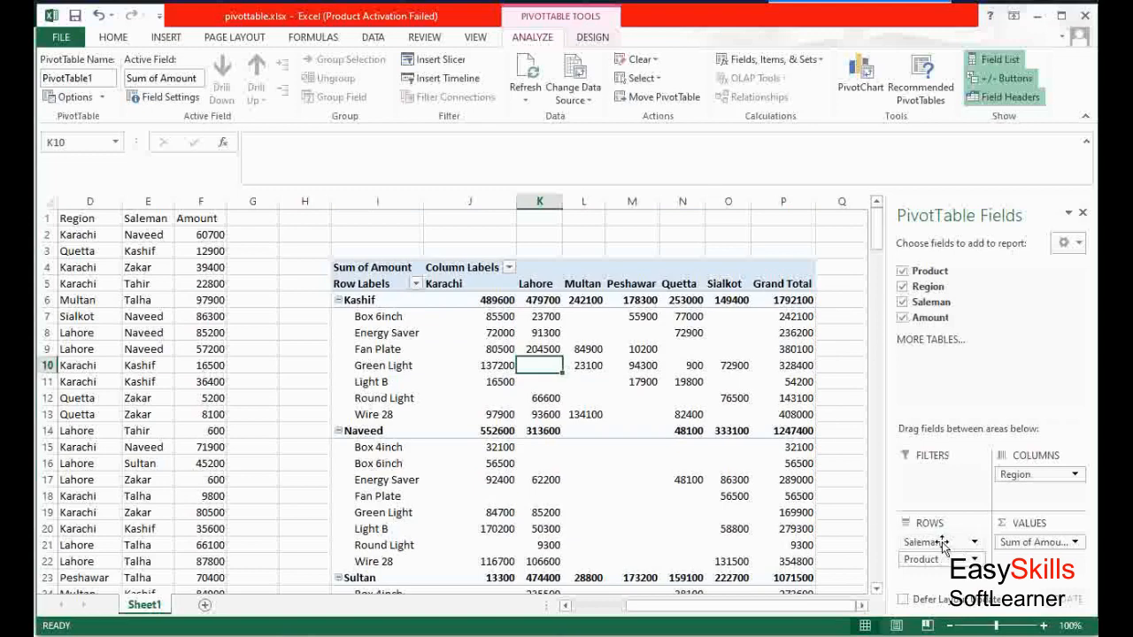
Move the Saleman field from rows into the columns area beneath Region
{"action": "left_click_drag", "start_coordinate": [943, 543], "coordinate": [1032, 496]}
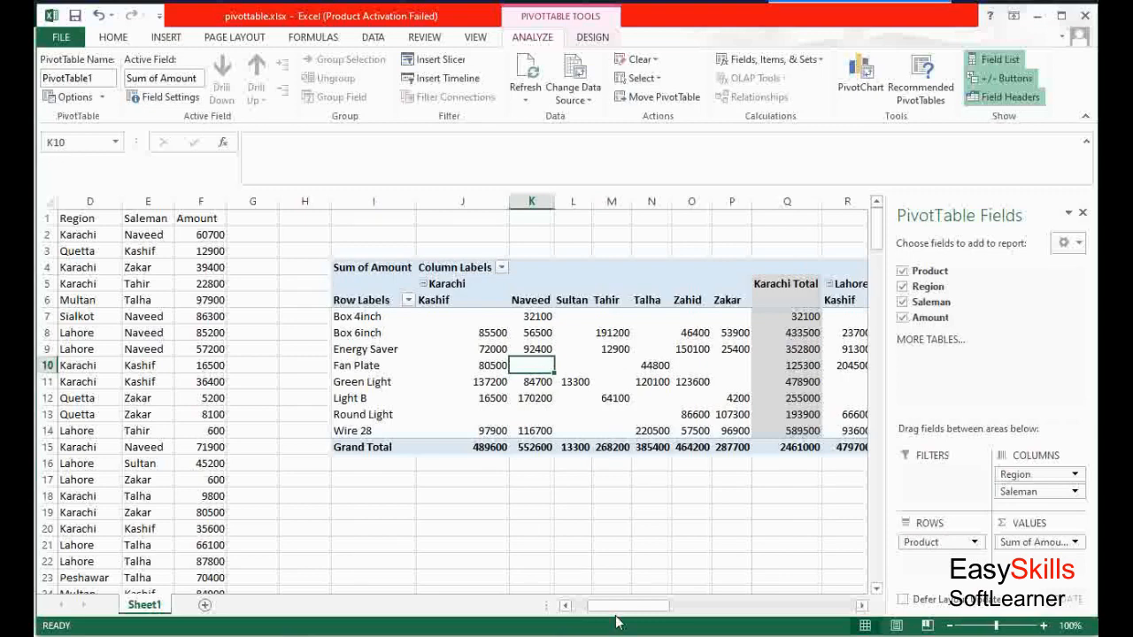
{"action": "left_click_drag", "start_coordinate": [620, 609], "coordinate": [661, 609]}
{"action": "left_click_drag", "start_coordinate": [634, 613], "coordinate": [584, 611]}
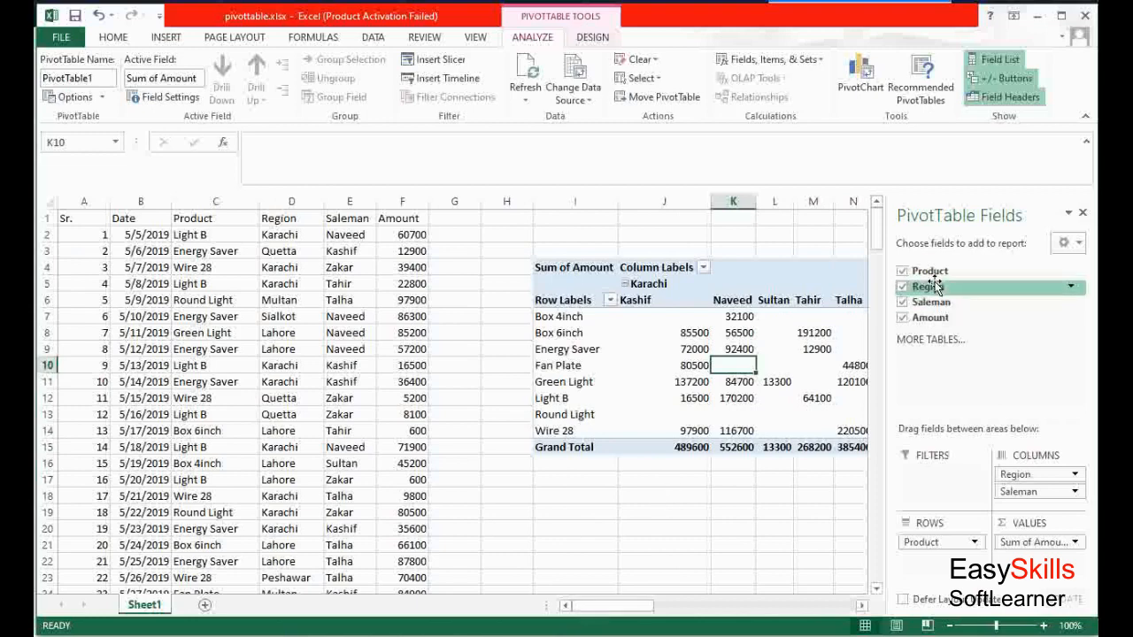
Move the Region field into the report filter area and filter it to Karachi
{"action": "left_click_drag", "start_coordinate": [934, 286], "coordinate": [934, 476]}
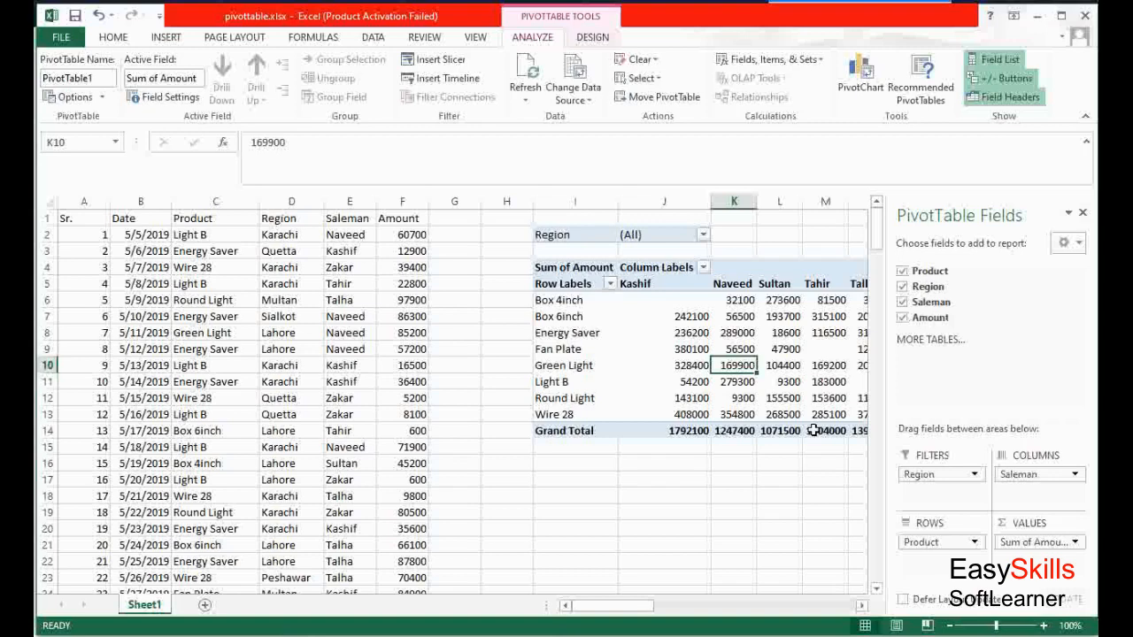
{"action": "left_click", "coordinate": [704, 235]}
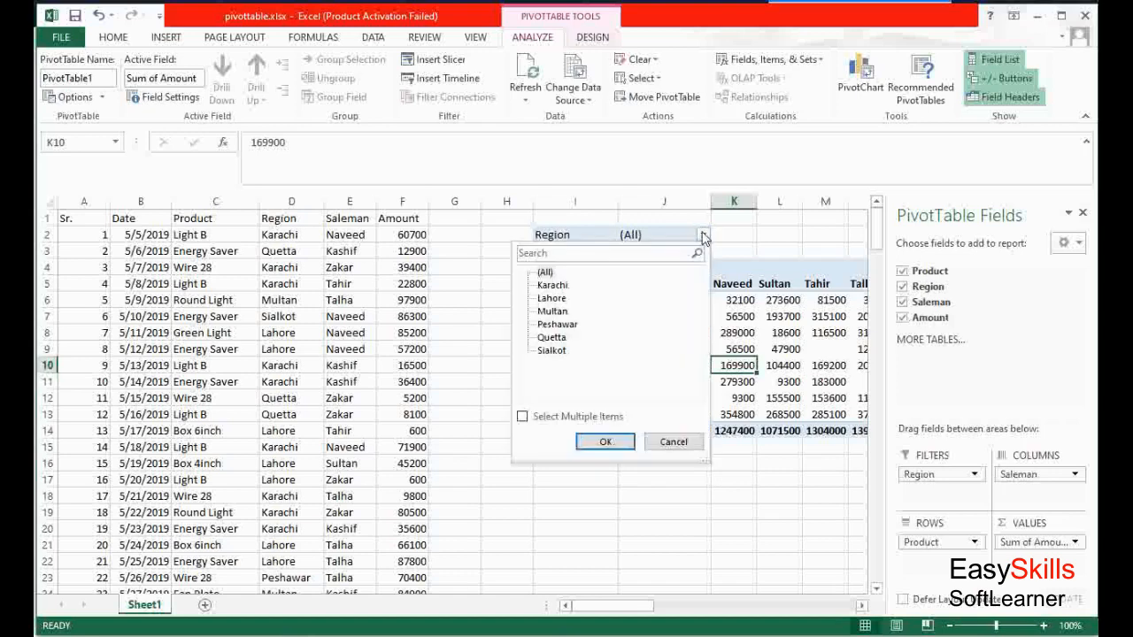
{"action": "left_click", "coordinate": [550, 285]}
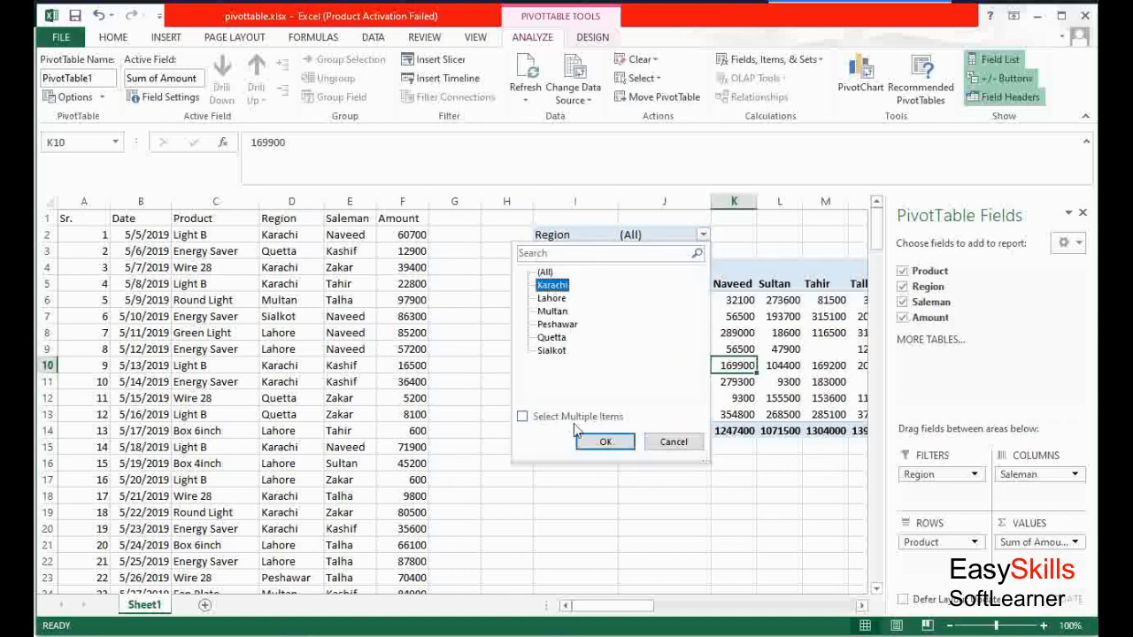
{"action": "left_click", "coordinate": [593, 443]}
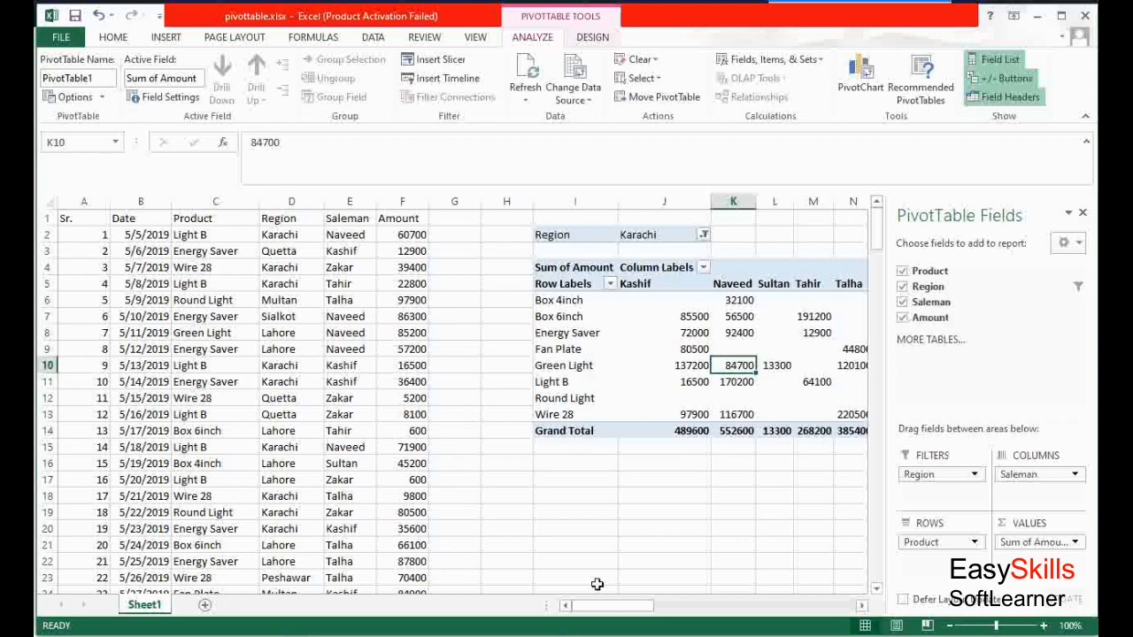
{"action": "mouse_move", "coordinate": [597, 607]}
{"action": "left_mouse_down"}
{"action": "mouse_move", "coordinate": [675, 619]}
{"action": "mouse_move", "coordinate": [613, 622]}
{"action": "left_mouse_up"}
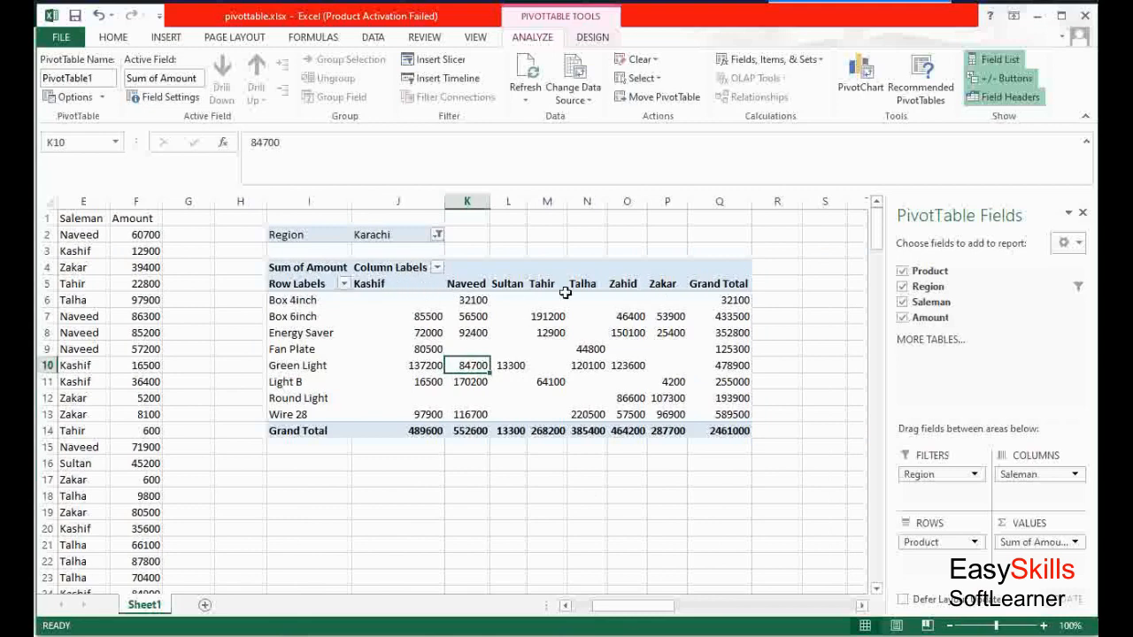
Change the Region report filter to Lahore
{"action": "left_click", "coordinate": [437, 236]}
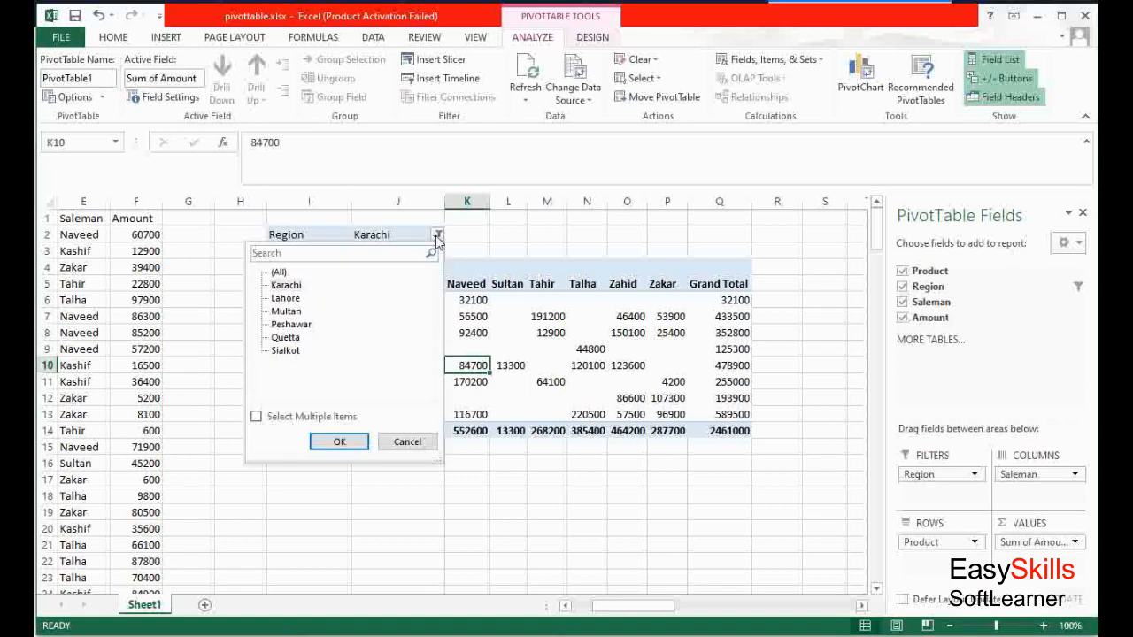
{"action": "left_click", "coordinate": [285, 299]}
{"action": "left_click", "coordinate": [336, 441]}
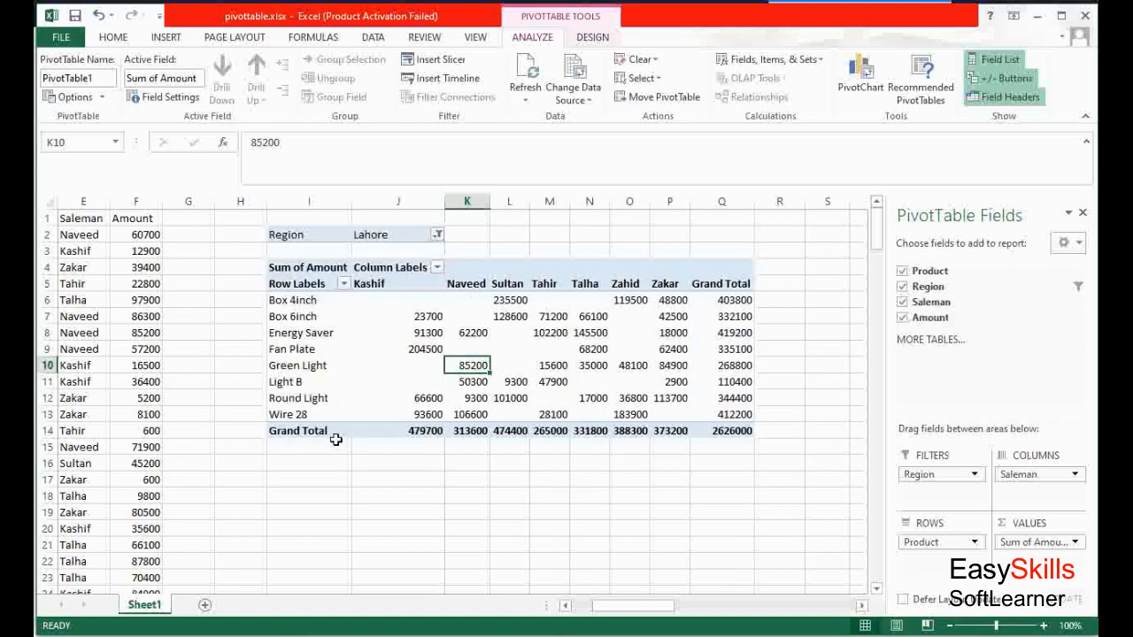
Enable multiple selection in the Region report filter and select both Karachi and Lahore
{"action": "left_click", "coordinate": [437, 235]}
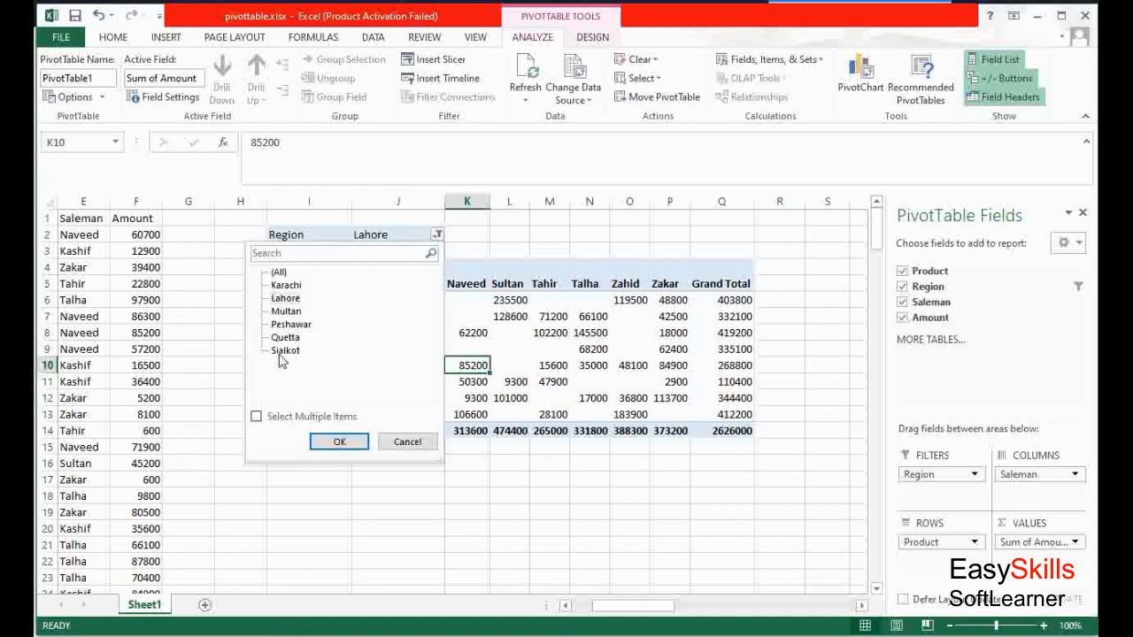
{"action": "left_click", "coordinate": [270, 422]}
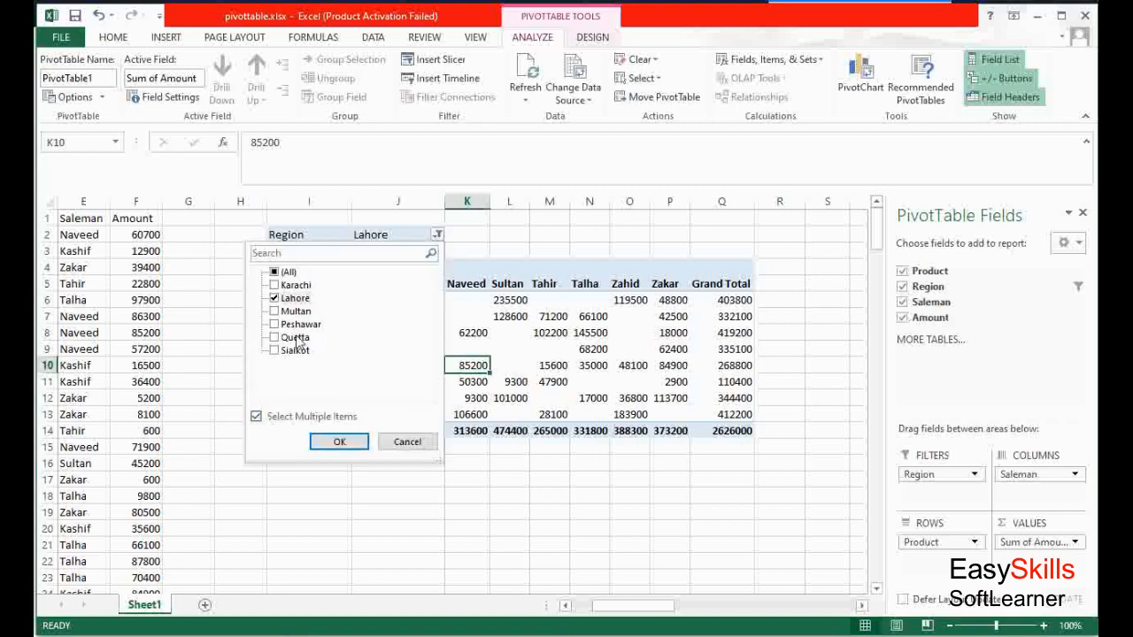
{"action": "left_click", "coordinate": [274, 285]}
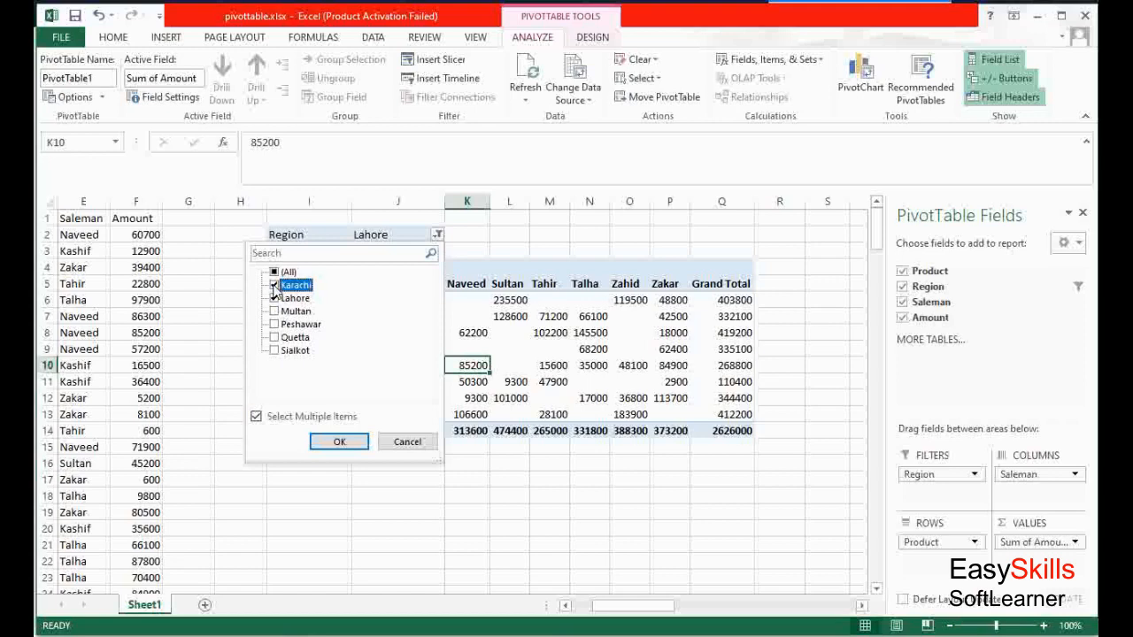
{"action": "left_click", "coordinate": [337, 445]}
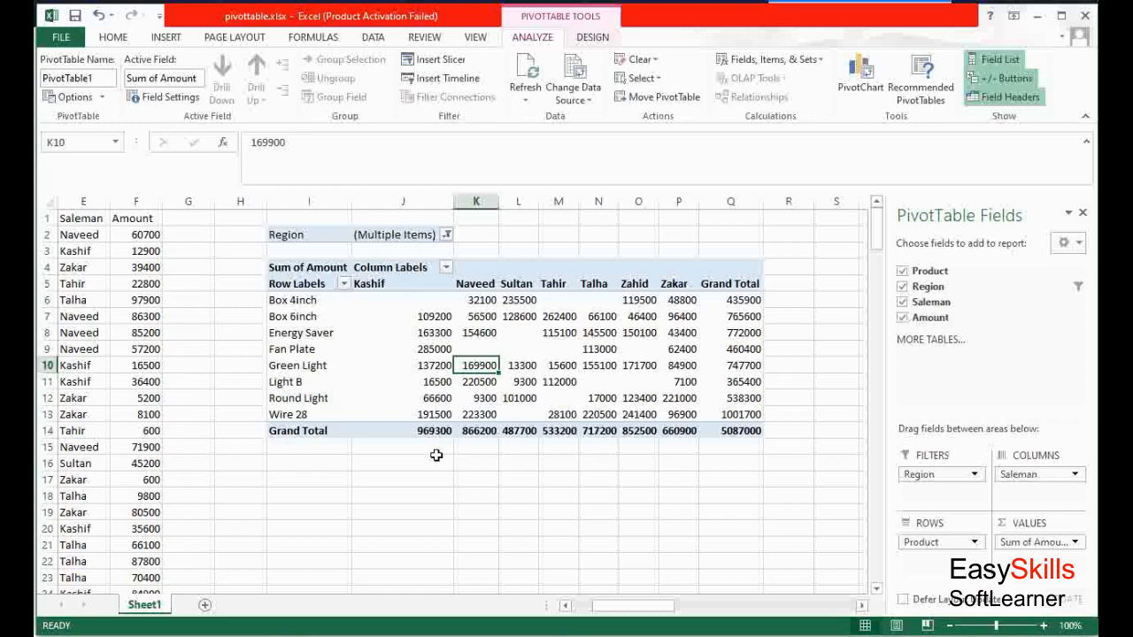
Reset the Region report filter to include all regions
{"action": "left_click", "coordinate": [447, 235]}
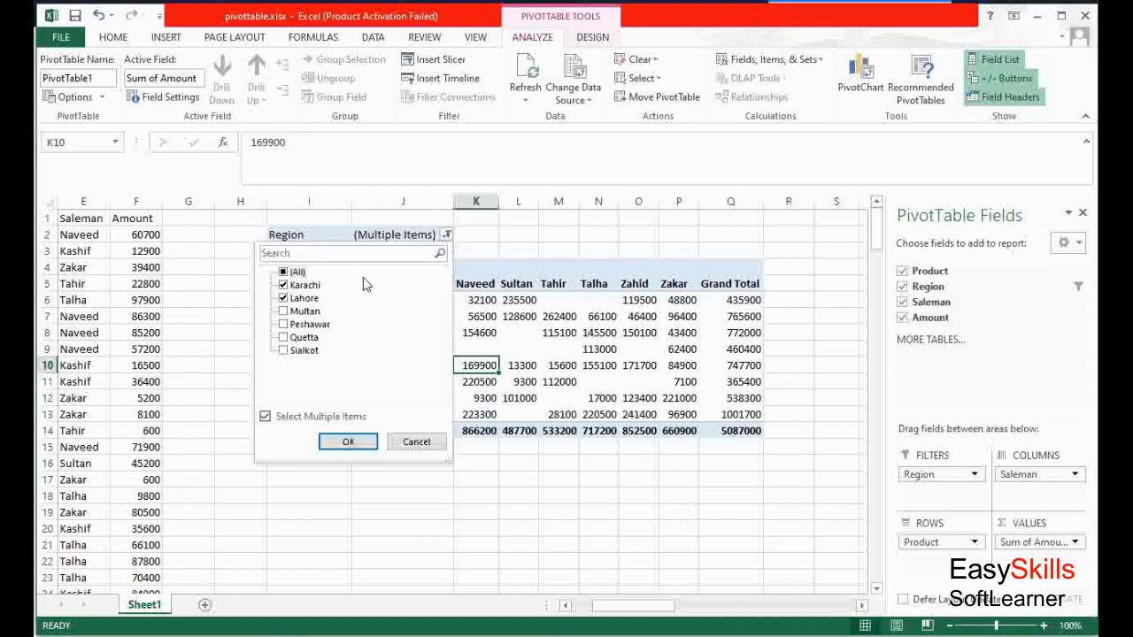
{"action": "left_click", "coordinate": [285, 273]}
{"action": "left_click", "coordinate": [285, 274]}
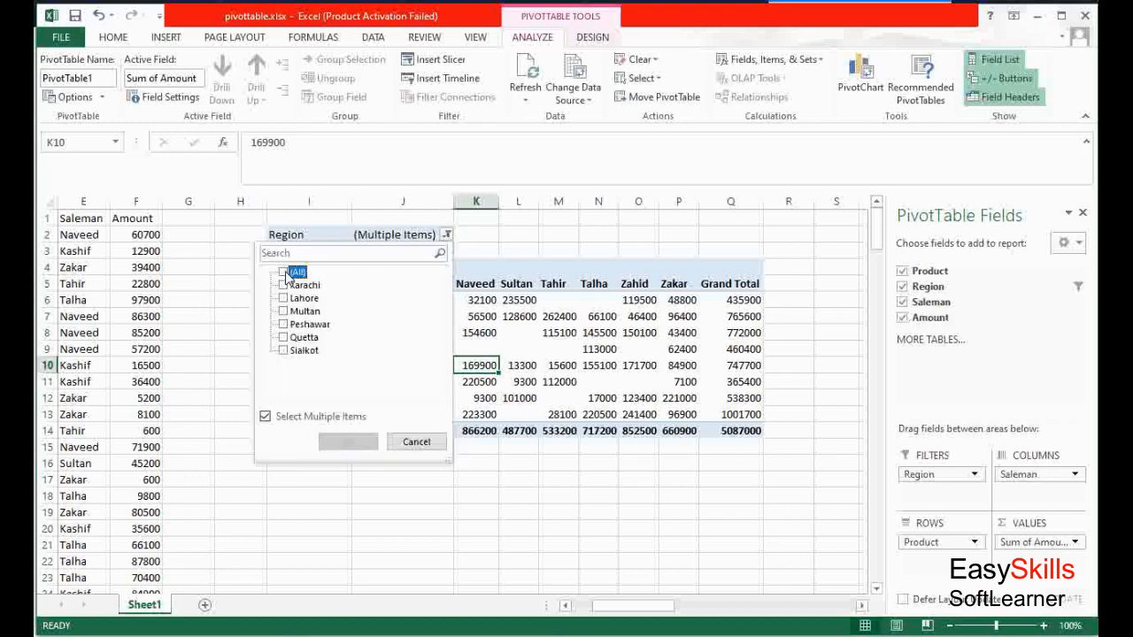
{"action": "left_click", "coordinate": [285, 274]}
{"action": "left_click", "coordinate": [354, 441]}
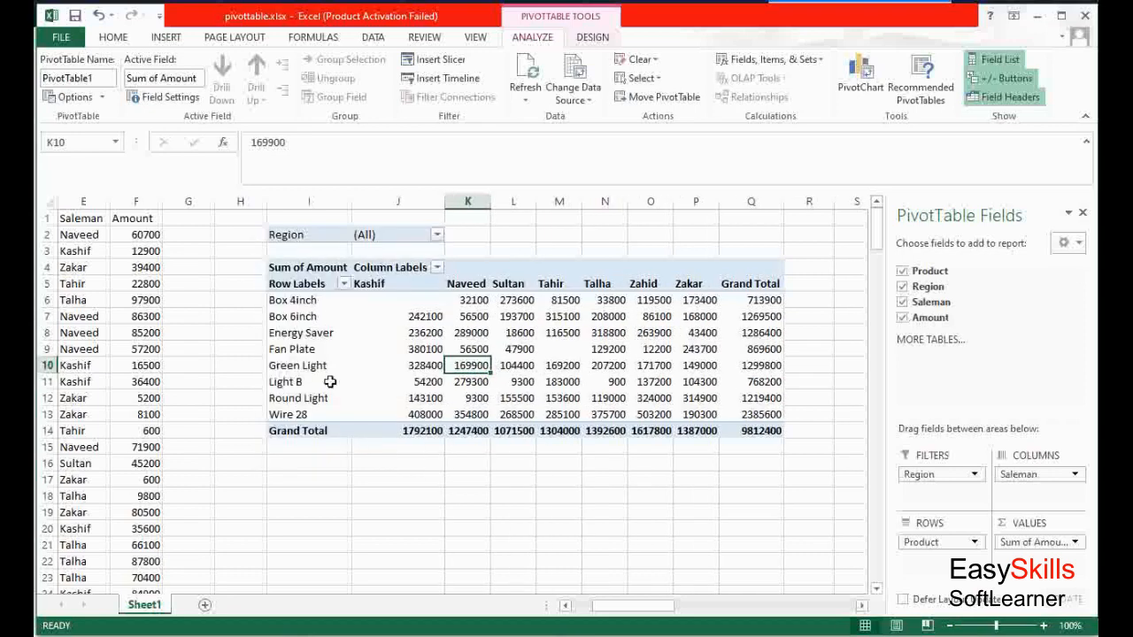
Change the Amount value field to summarize by Count instead of Sum
{"action": "left_click", "coordinate": [418, 300]}
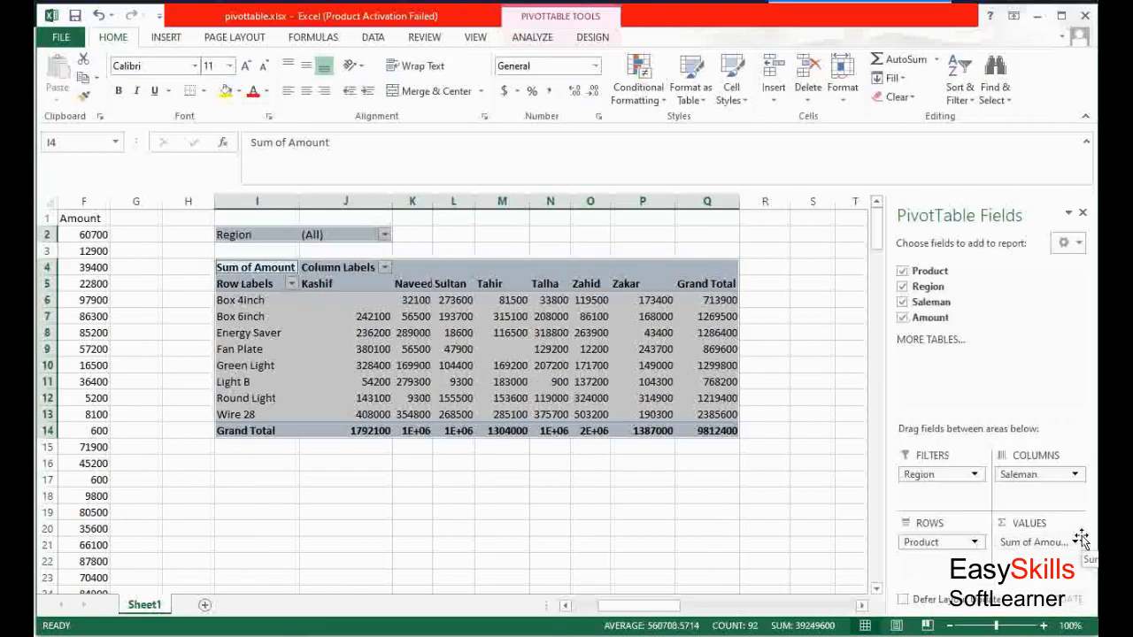
{"action": "left_click", "coordinate": [308, 381]}
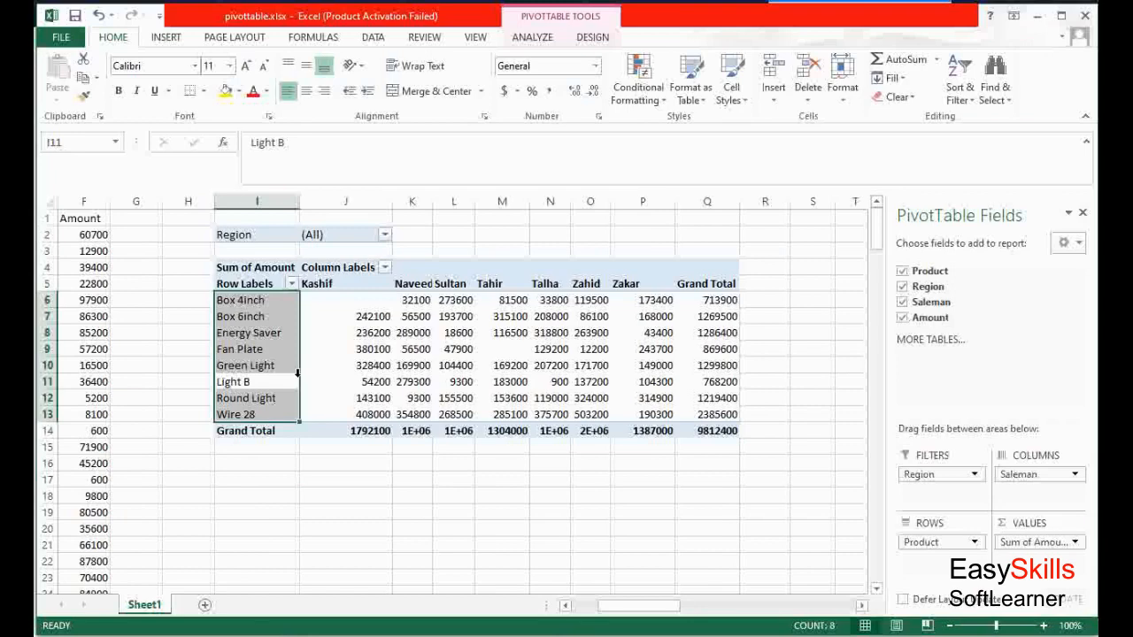
{"action": "left_click", "coordinate": [326, 356]}
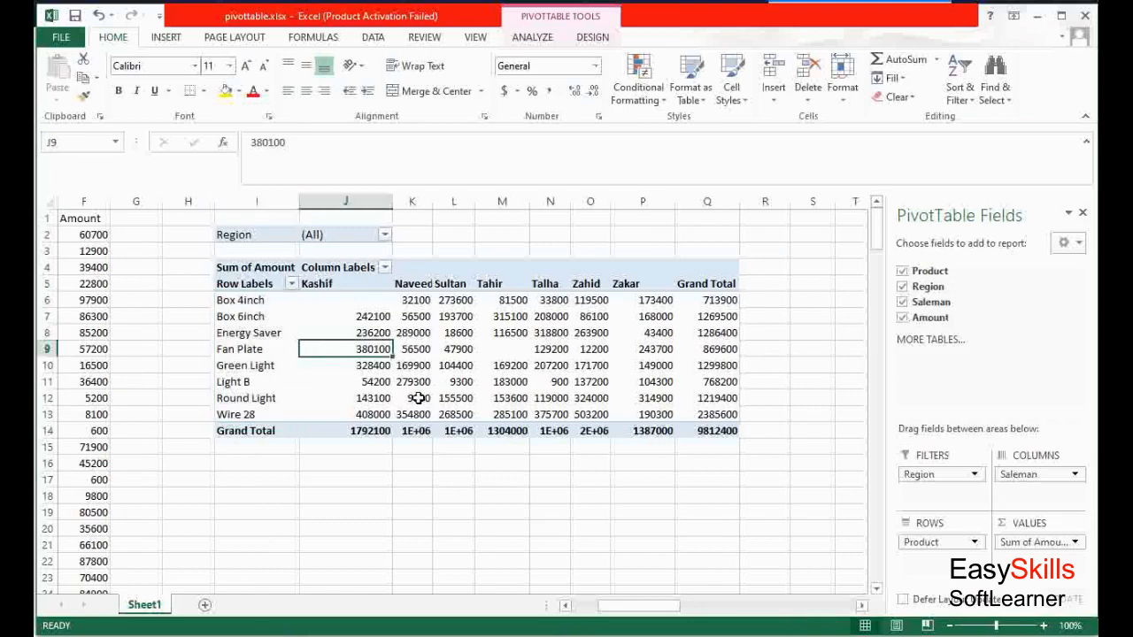
{"action": "left_click", "coordinate": [1075, 546]}
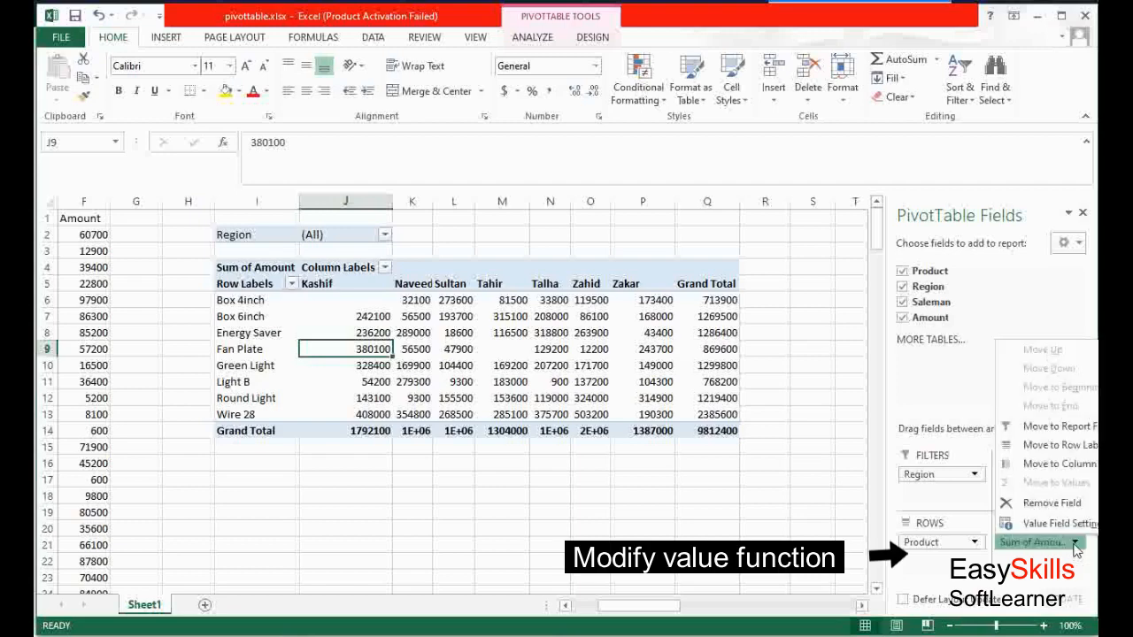
{"action": "left_click", "coordinate": [1056, 525]}
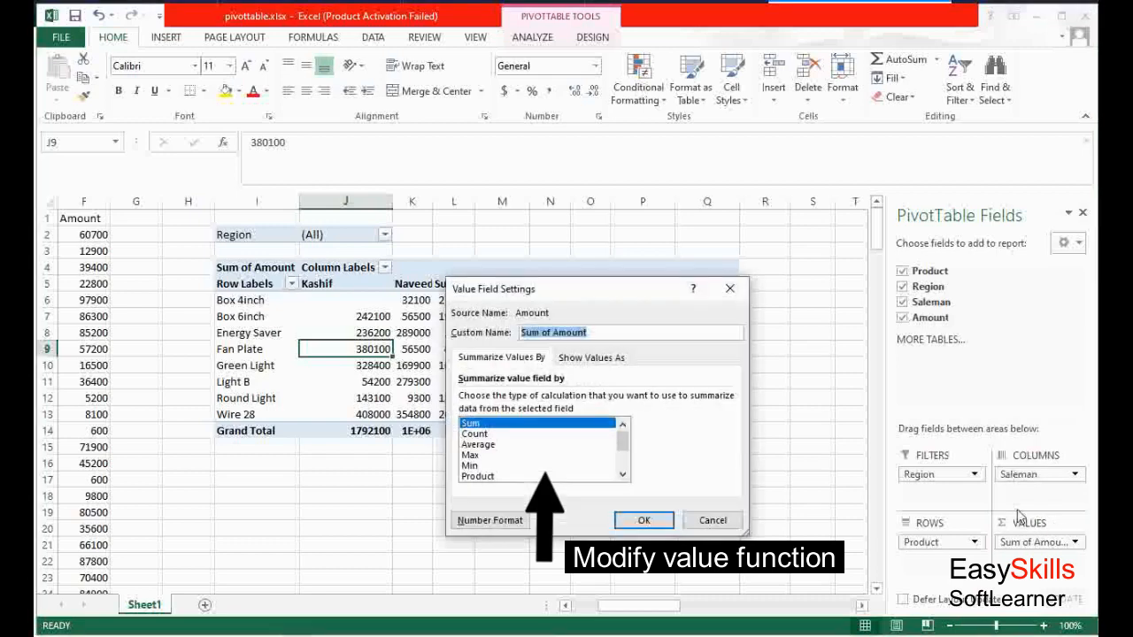
{"action": "left_click", "coordinate": [478, 434]}
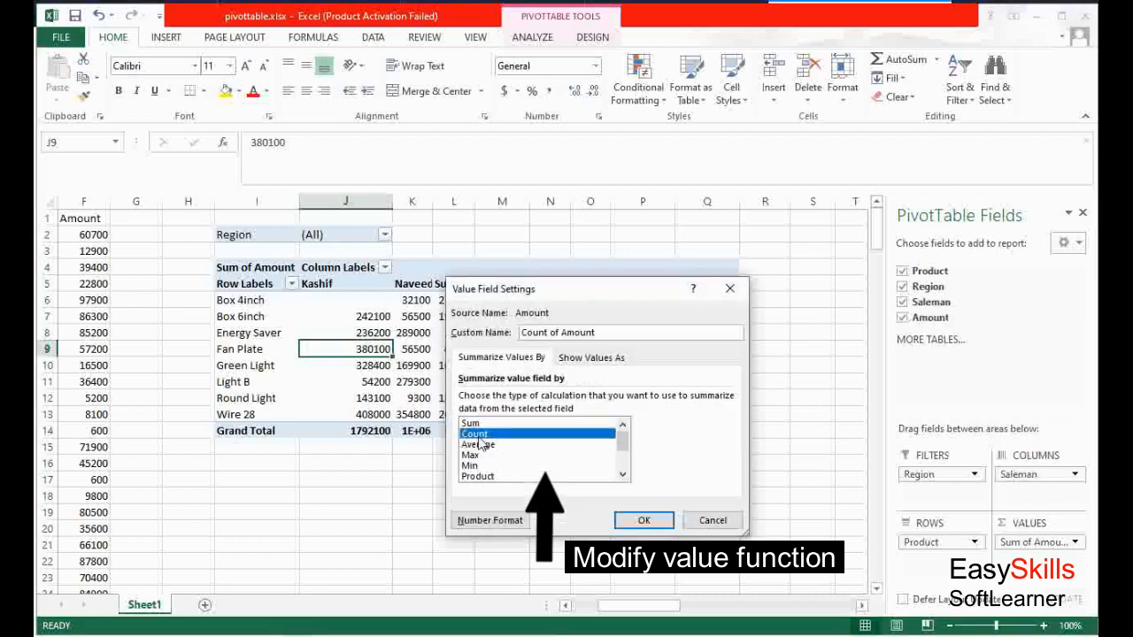
{"action": "left_click", "coordinate": [634, 524]}
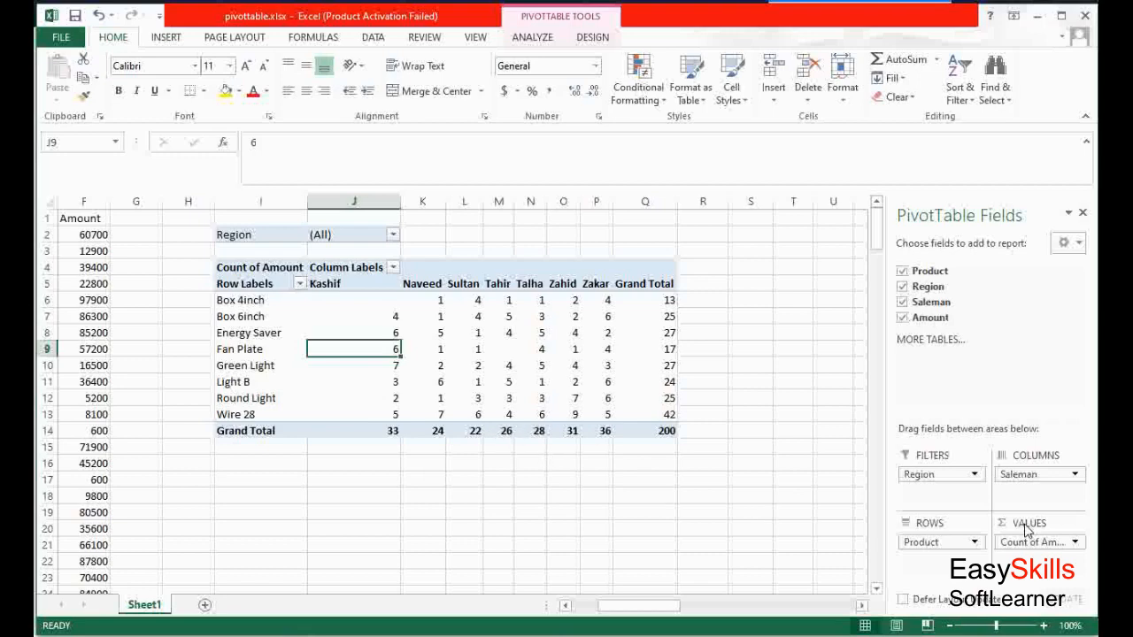
Change the Amount value field to summarize by Max
{"action": "left_click", "coordinate": [1076, 543]}
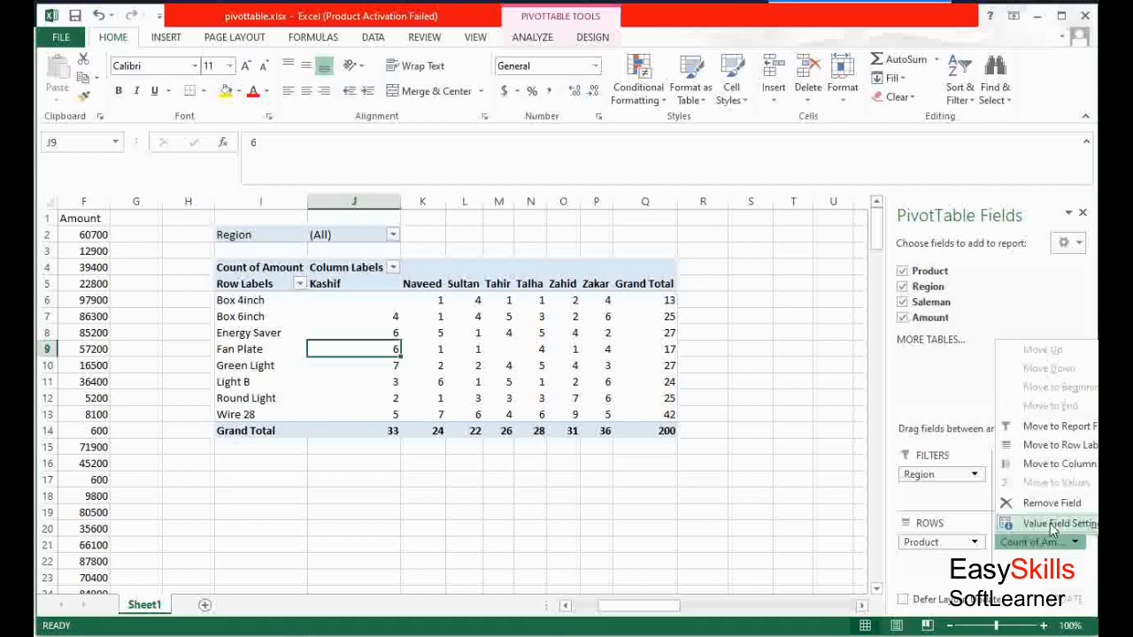
{"action": "left_click", "coordinate": [1053, 524]}
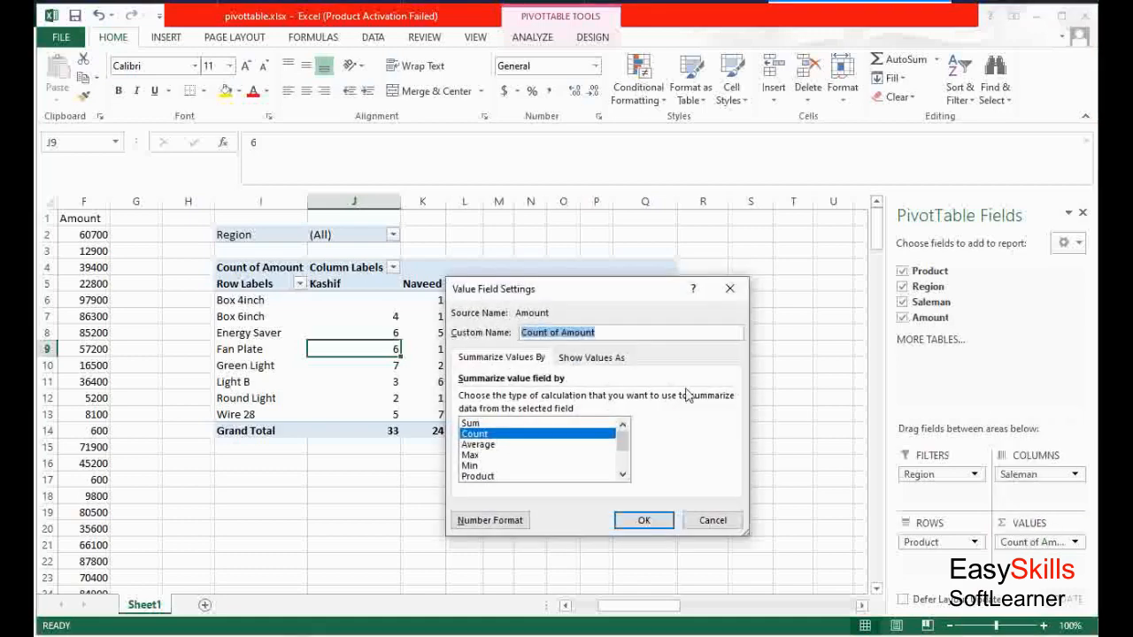
{"action": "left_click", "coordinate": [490, 456]}
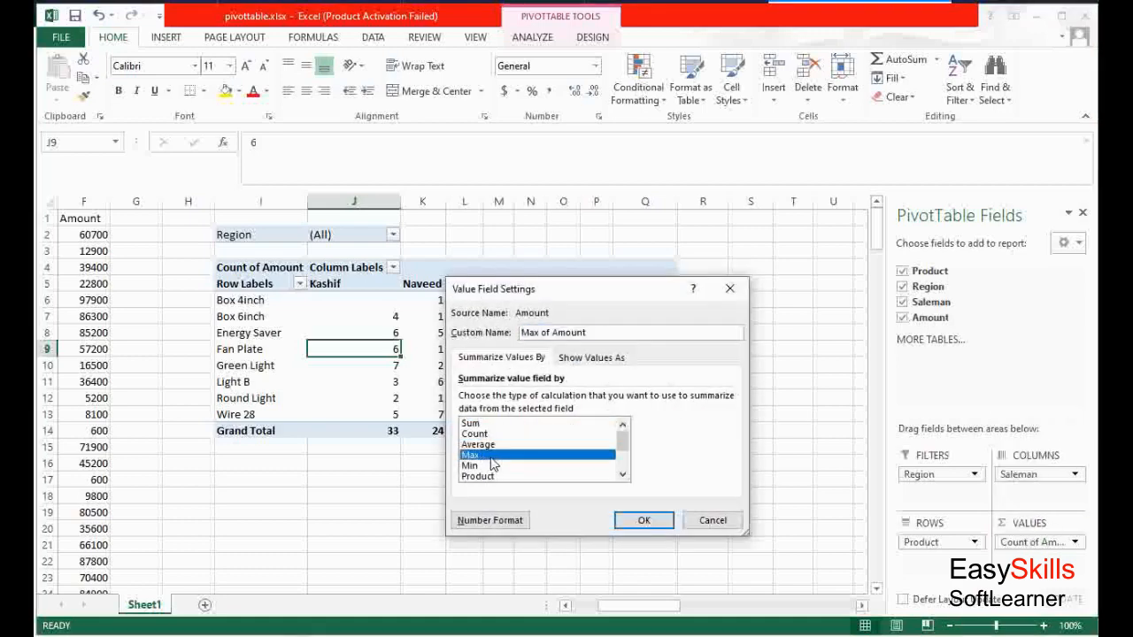
{"action": "left_click", "coordinate": [643, 520]}
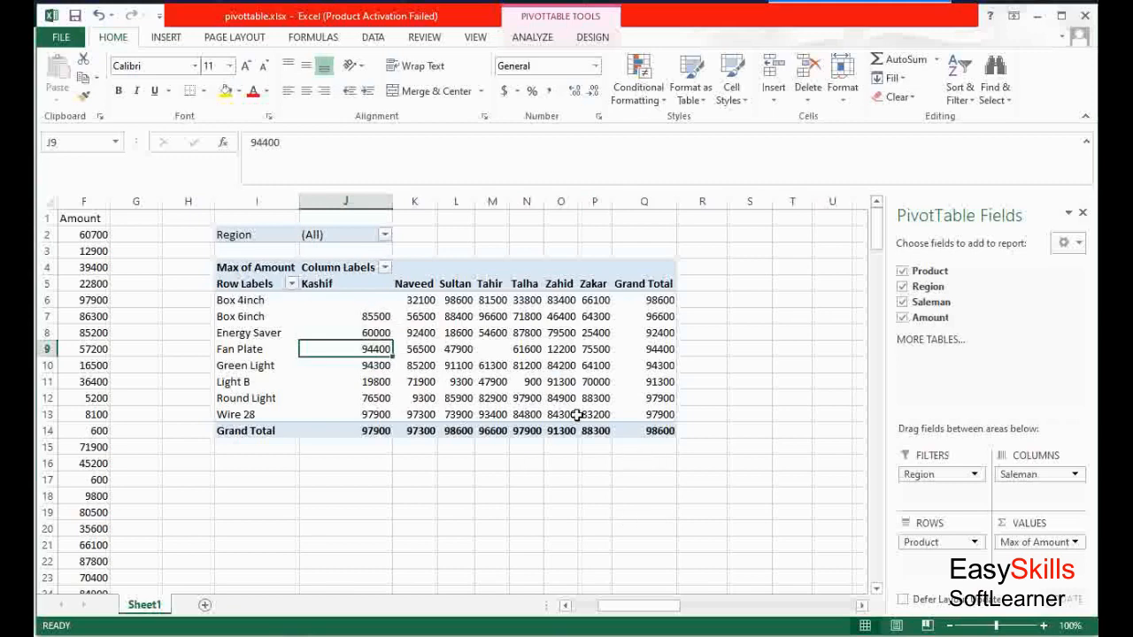
Change the Amount value field to summarize by Min
{"action": "left_click", "coordinate": [1052, 541]}
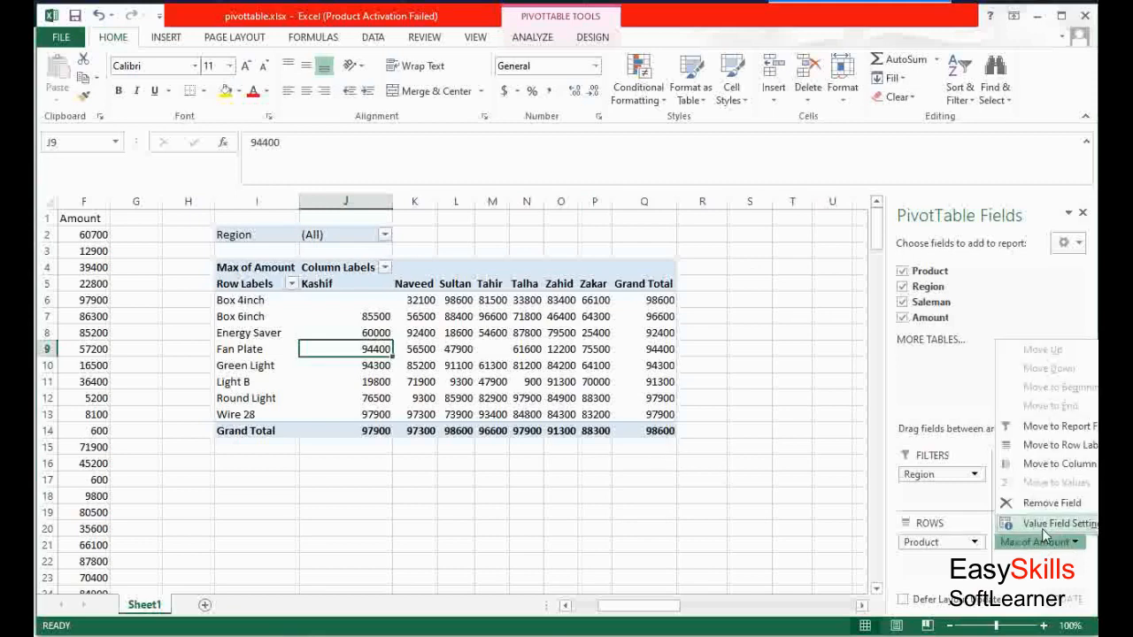
{"action": "left_click", "coordinate": [1048, 525]}
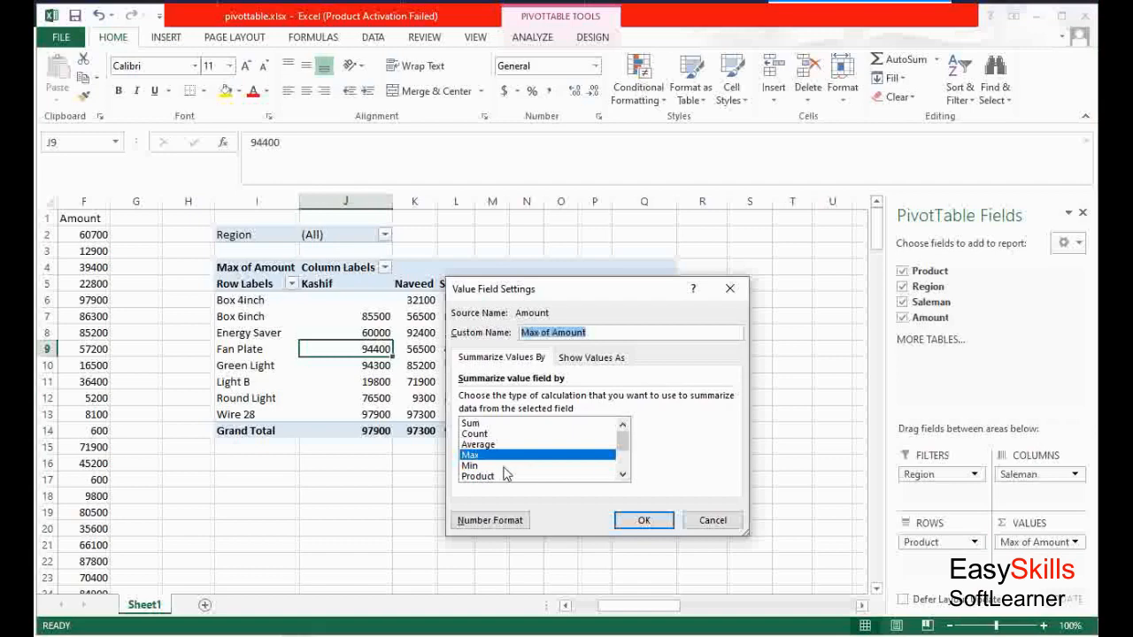
{"action": "left_click", "coordinate": [504, 467]}
{"action": "left_click", "coordinate": [643, 520]}
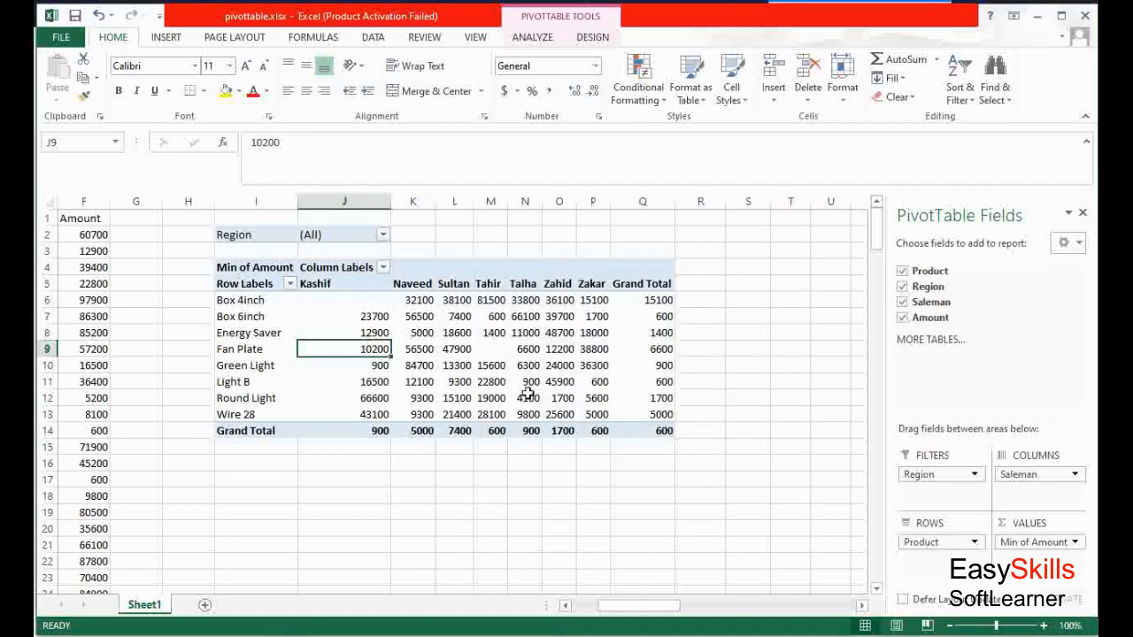
Insert a PivotChart from the range C1:F201, placed on the existing worksheet at I17
{"action": "mouse_move", "coordinate": [580, 401]}
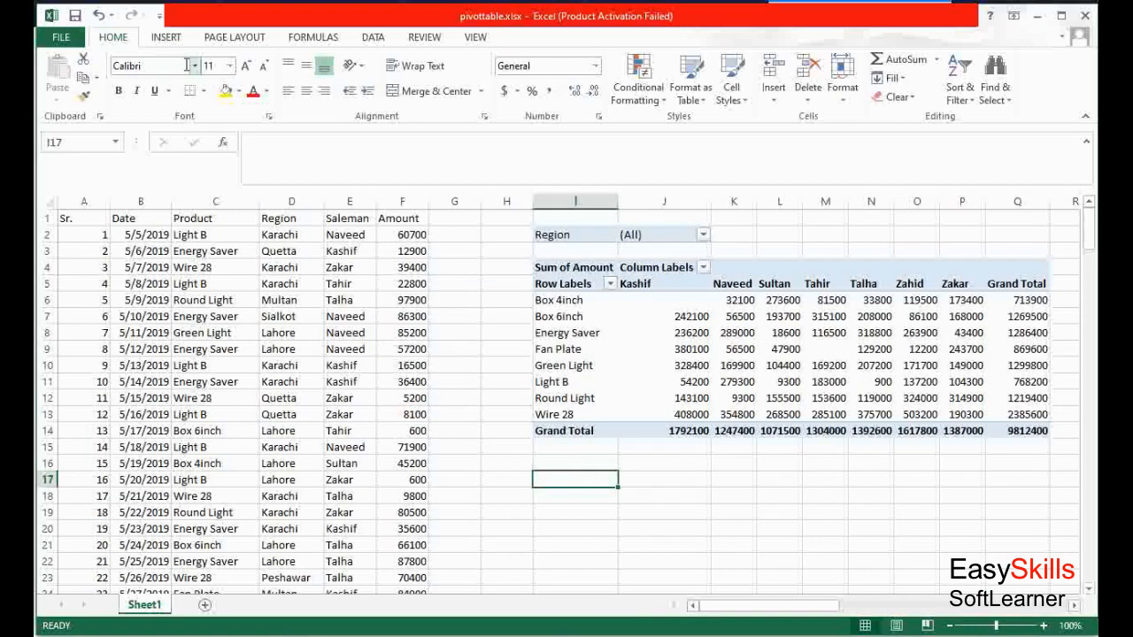
{"action": "left_click", "coordinate": [161, 39]}
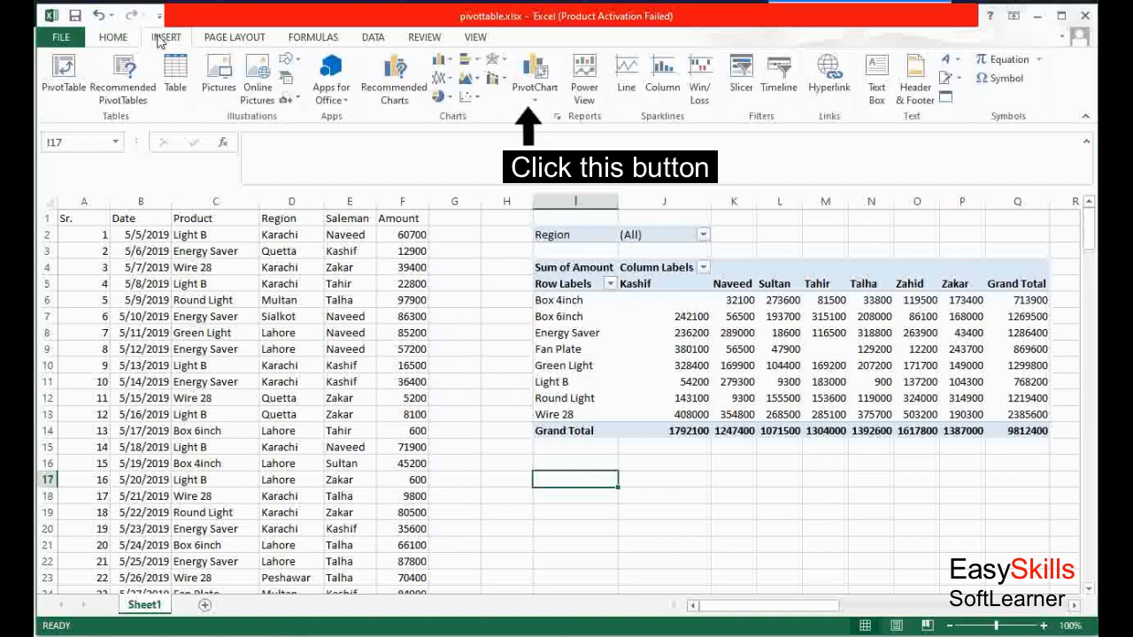
{"action": "left_click", "coordinate": [531, 72]}
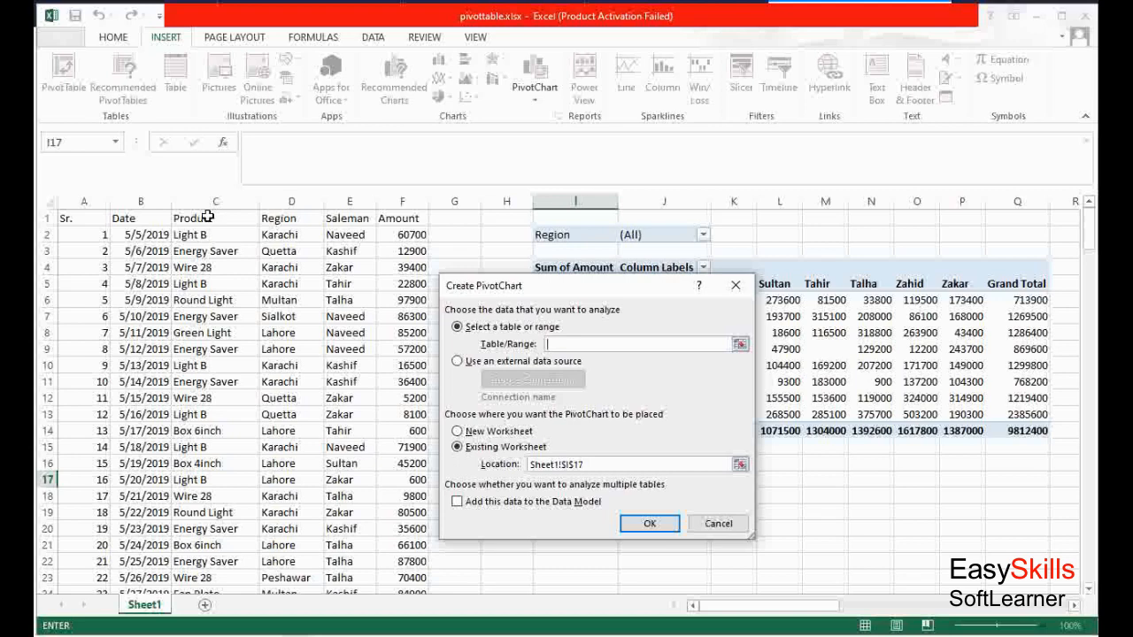
{"action": "left_click_drag", "start_coordinate": [205, 217], "coordinate": [393, 564]}
{"action": "left_click_drag", "start_coordinate": [396, 561], "coordinate": [395, 561]}
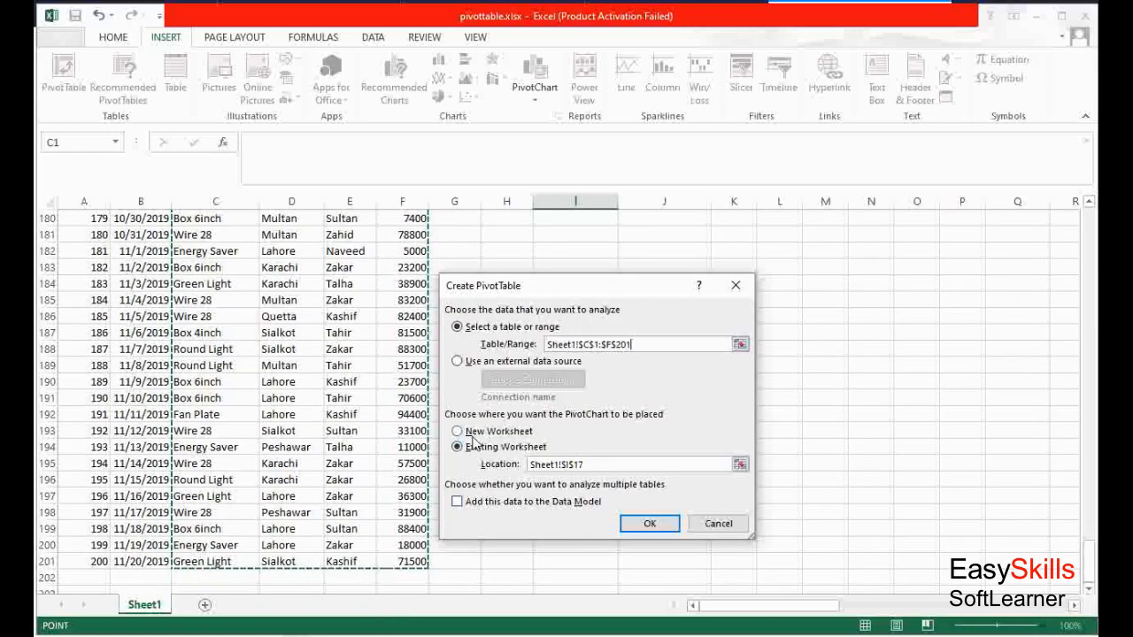
{"action": "left_click", "coordinate": [649, 522]}
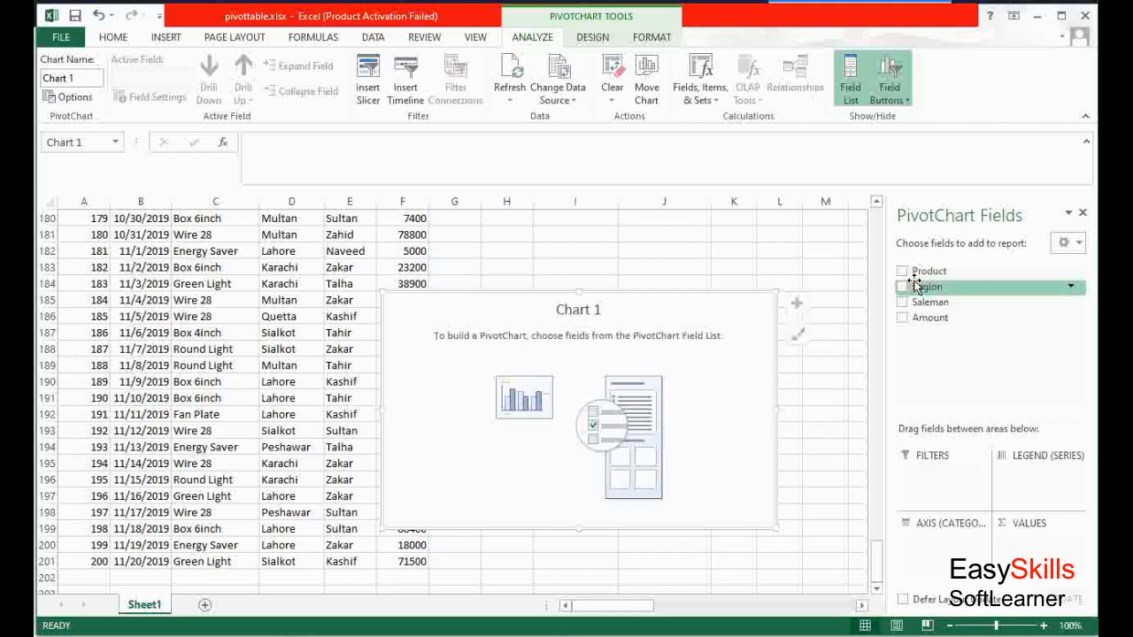
Lay out the PivotChart with Region as the legend, Product on the axis and Amount as values
{"action": "left_click_drag", "start_coordinate": [918, 289], "coordinate": [1024, 482]}
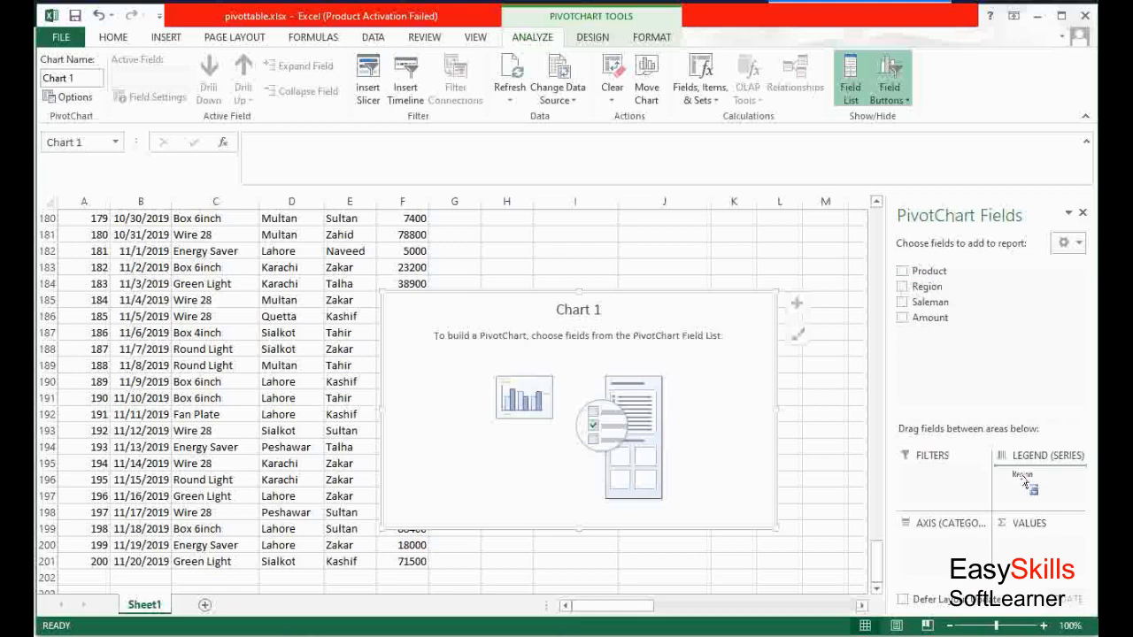
{"action": "left_click_drag", "start_coordinate": [1024, 482], "coordinate": [1025, 482]}
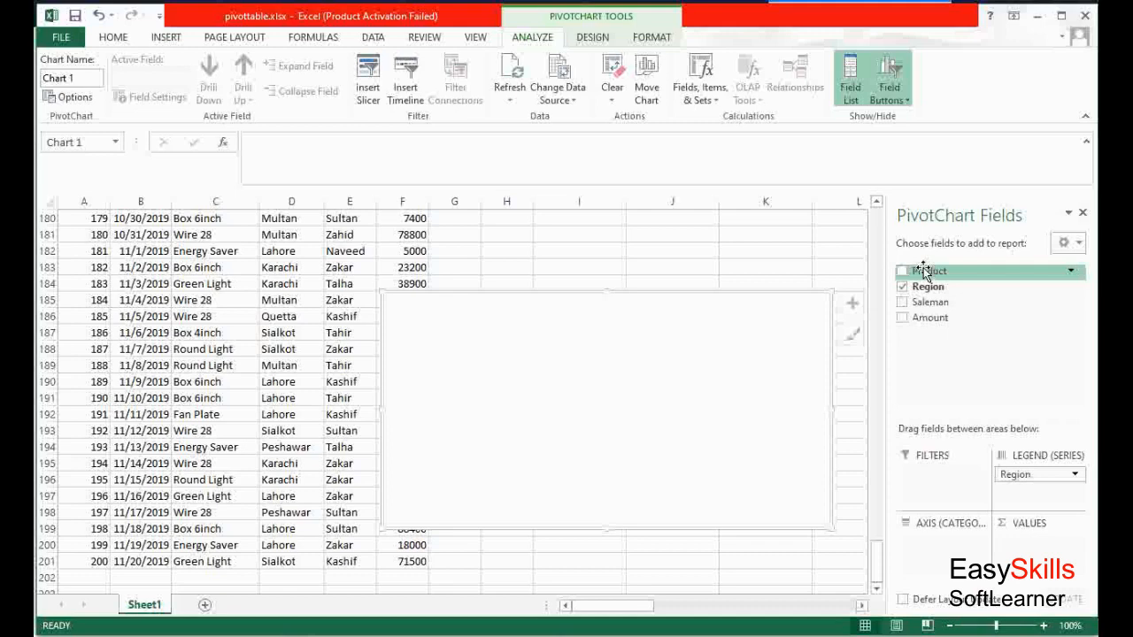
{"action": "left_click_drag", "start_coordinate": [922, 271], "coordinate": [941, 571]}
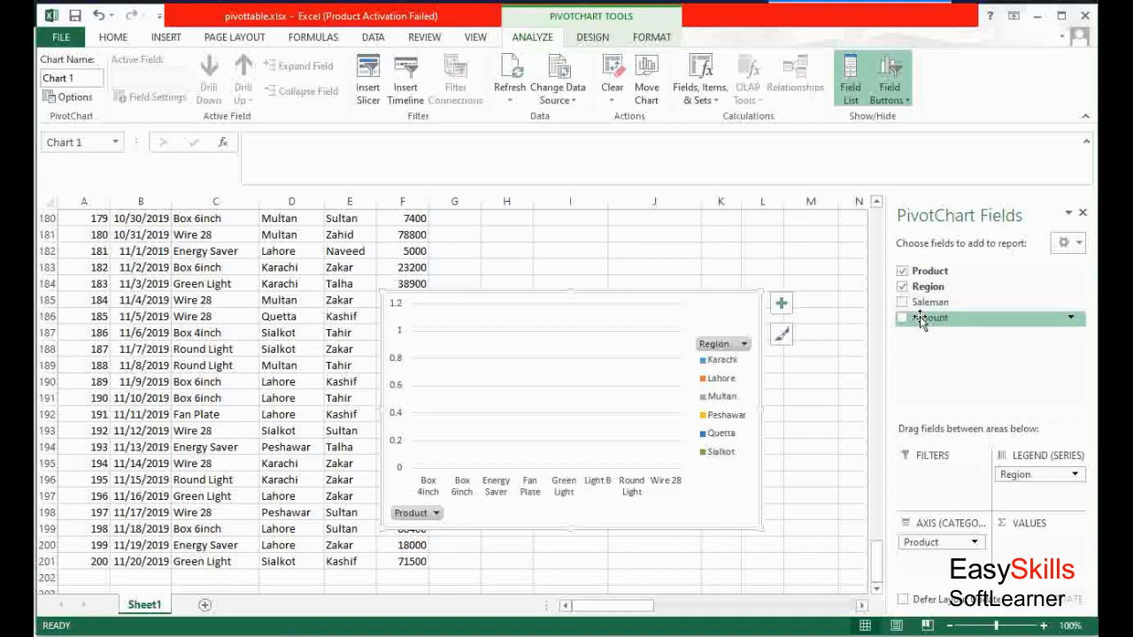
{"action": "left_click_drag", "start_coordinate": [920, 316], "coordinate": [1048, 549]}
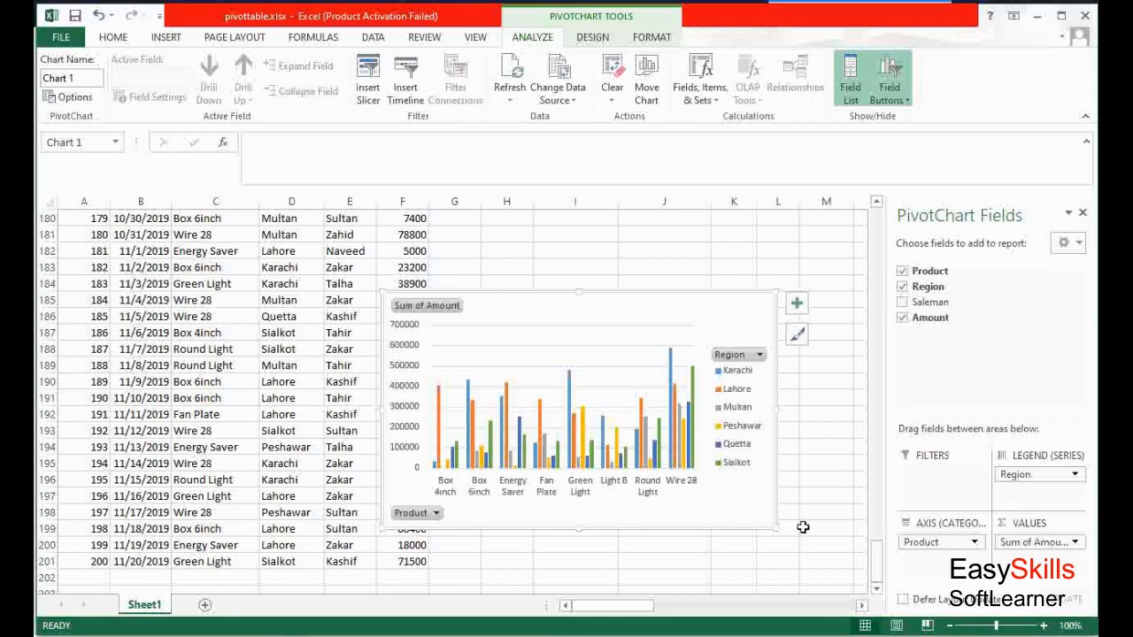
Enlarge the chart and filter the Region legend to show only Karachi and Lahore
{"action": "left_click_drag", "start_coordinate": [773, 530], "coordinate": [843, 574]}
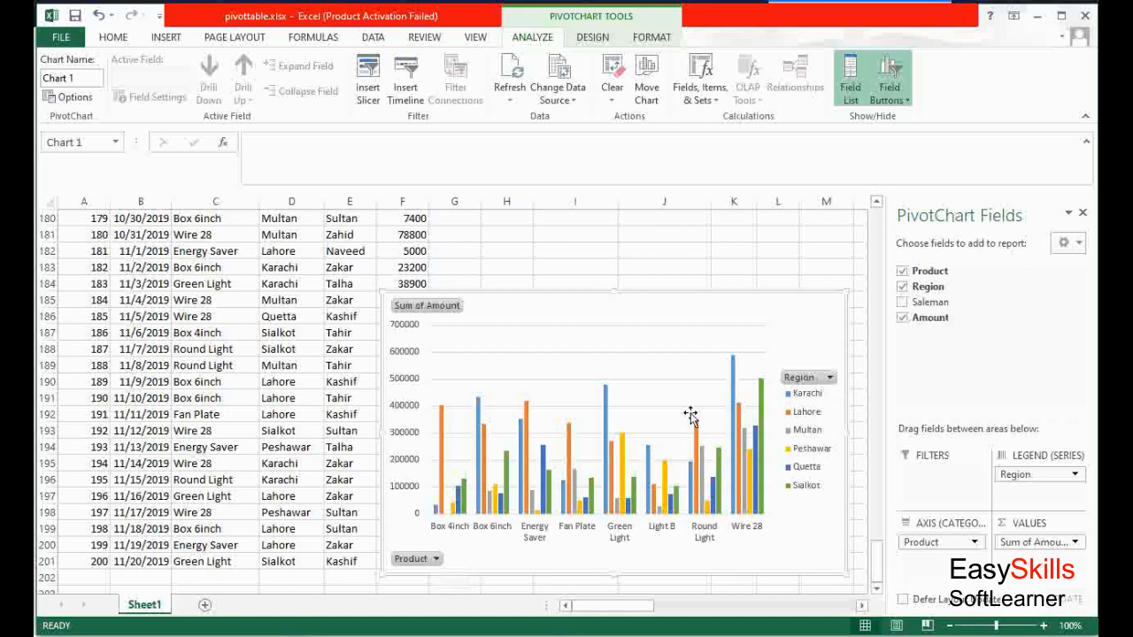
{"action": "left_click", "coordinate": [831, 378]}
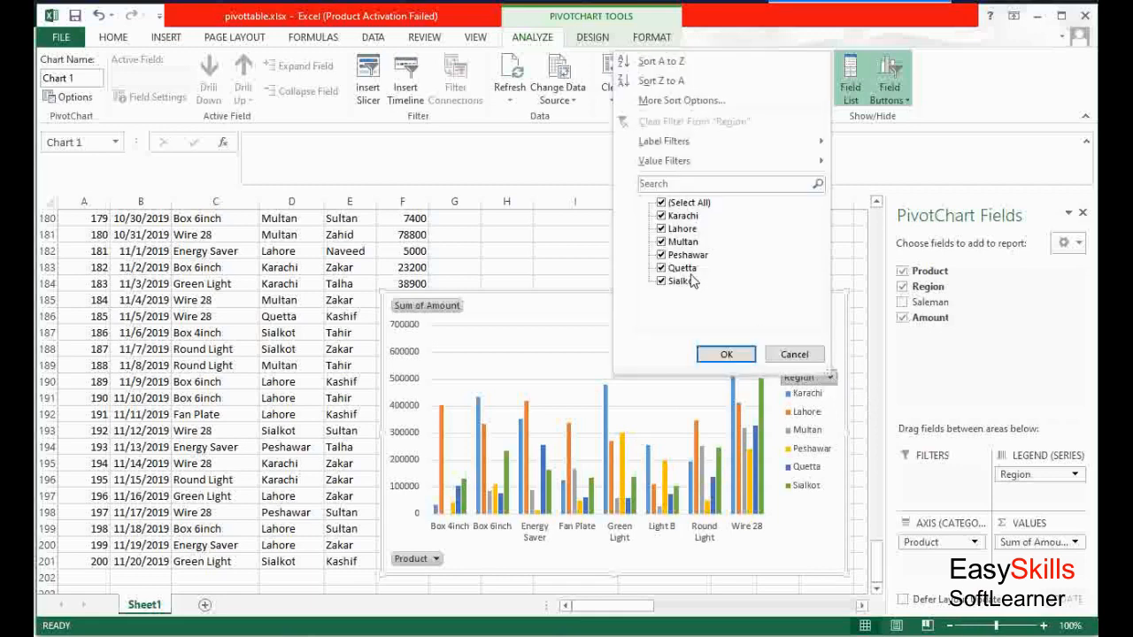
{"action": "left_click", "coordinate": [661, 228]}
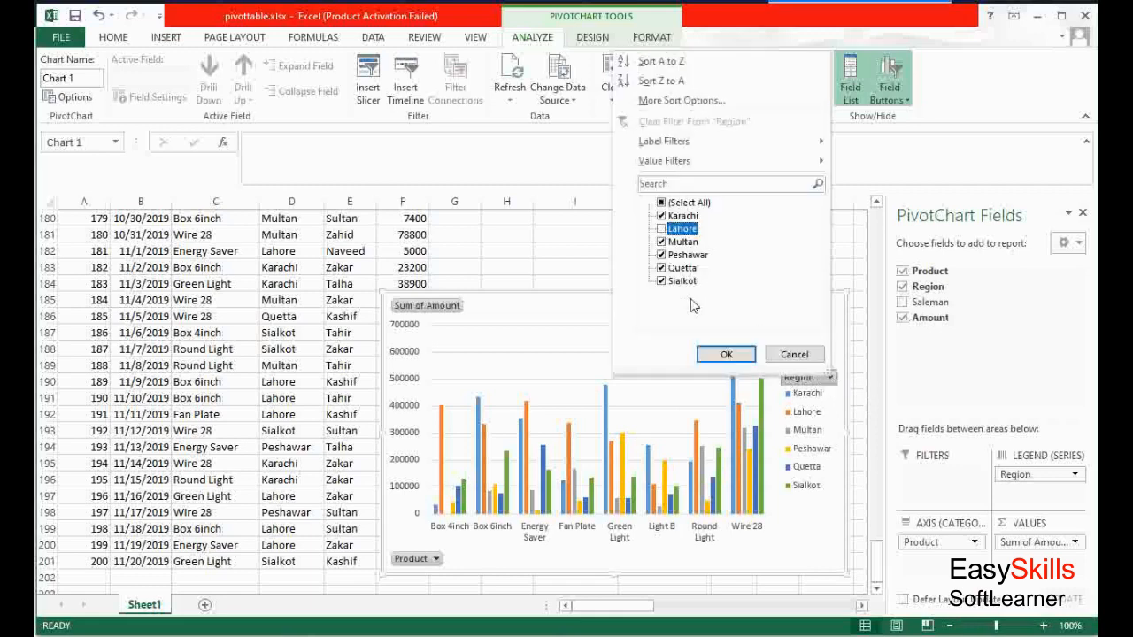
{"action": "left_click", "coordinate": [662, 203]}
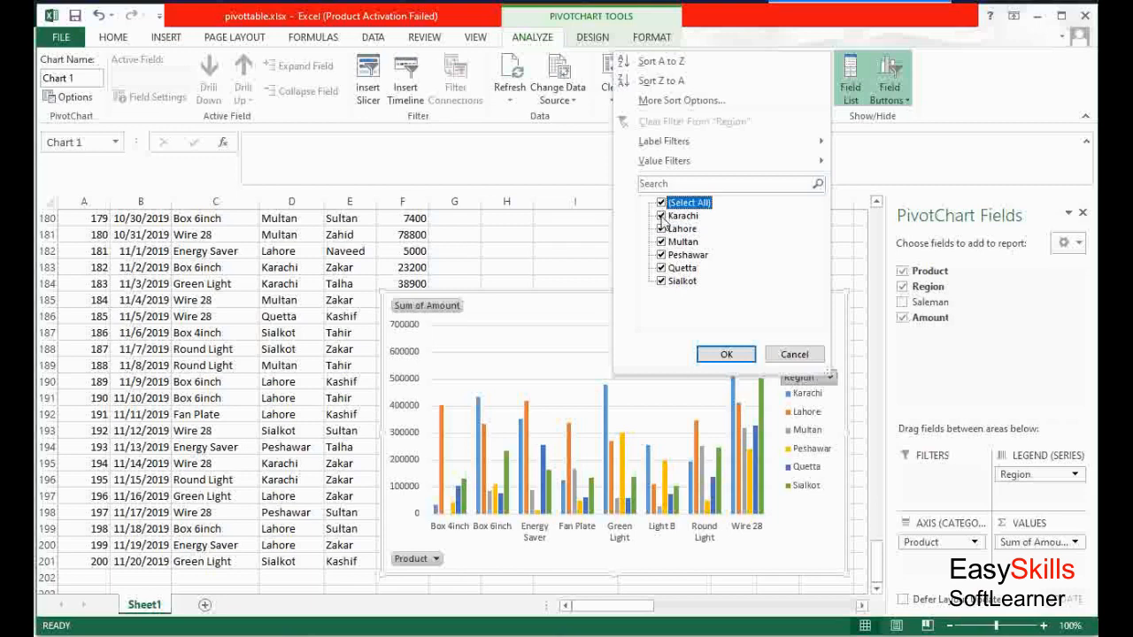
{"action": "left_click", "coordinate": [661, 204]}
{"action": "left_click", "coordinate": [661, 216]}
{"action": "left_click", "coordinate": [662, 229]}
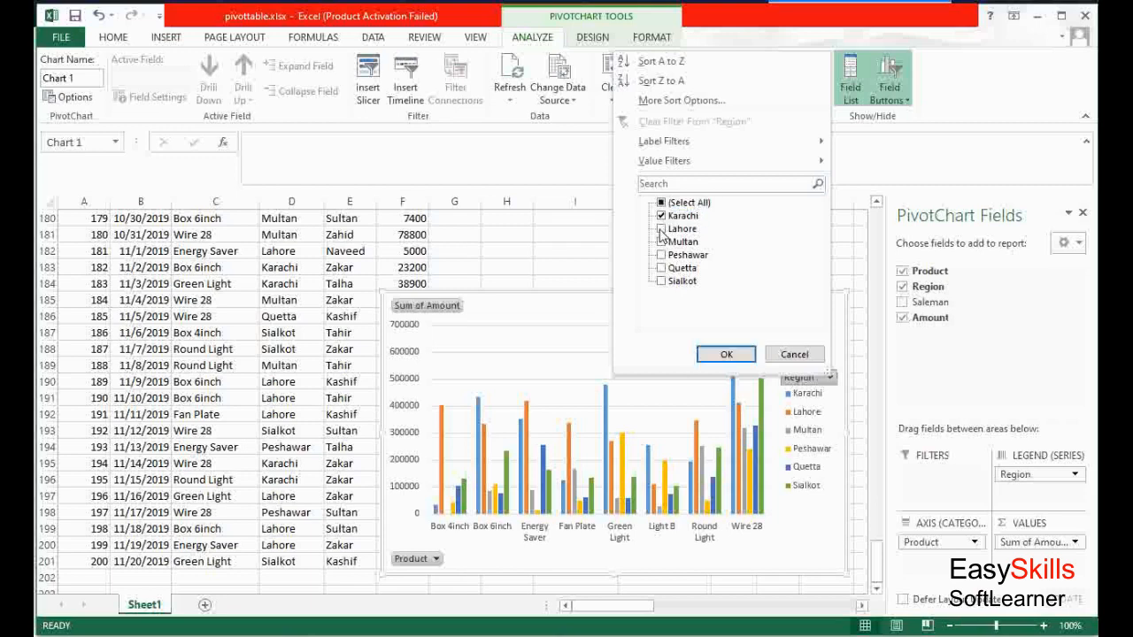
{"action": "left_click", "coordinate": [725, 355]}
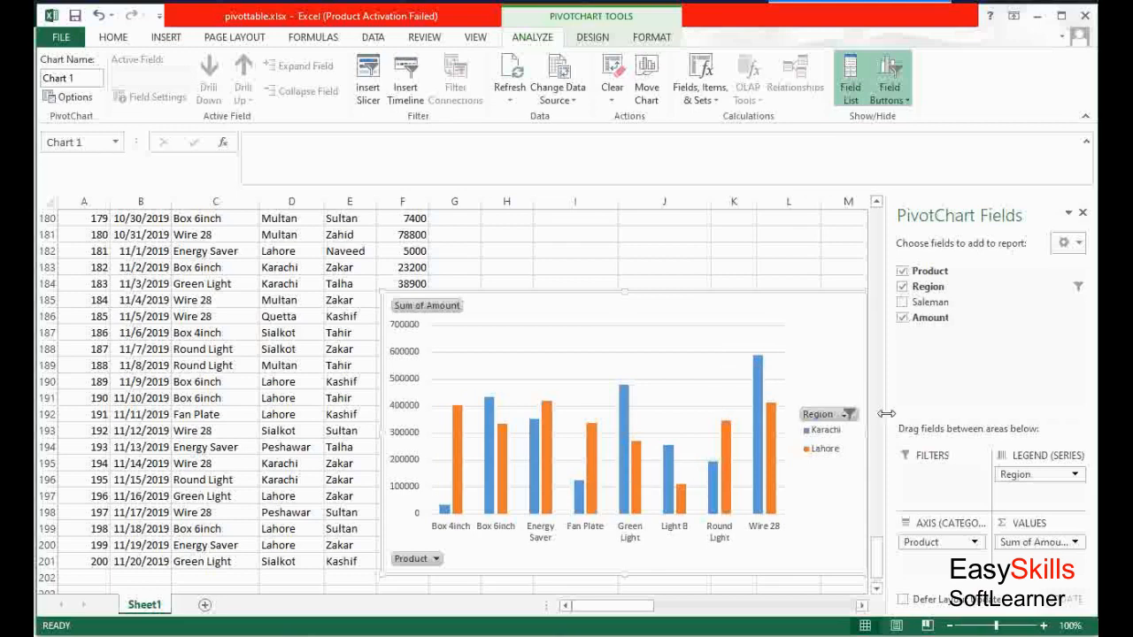
Reset the chart's Region filter to include all regions
{"action": "left_click", "coordinate": [848, 413]}
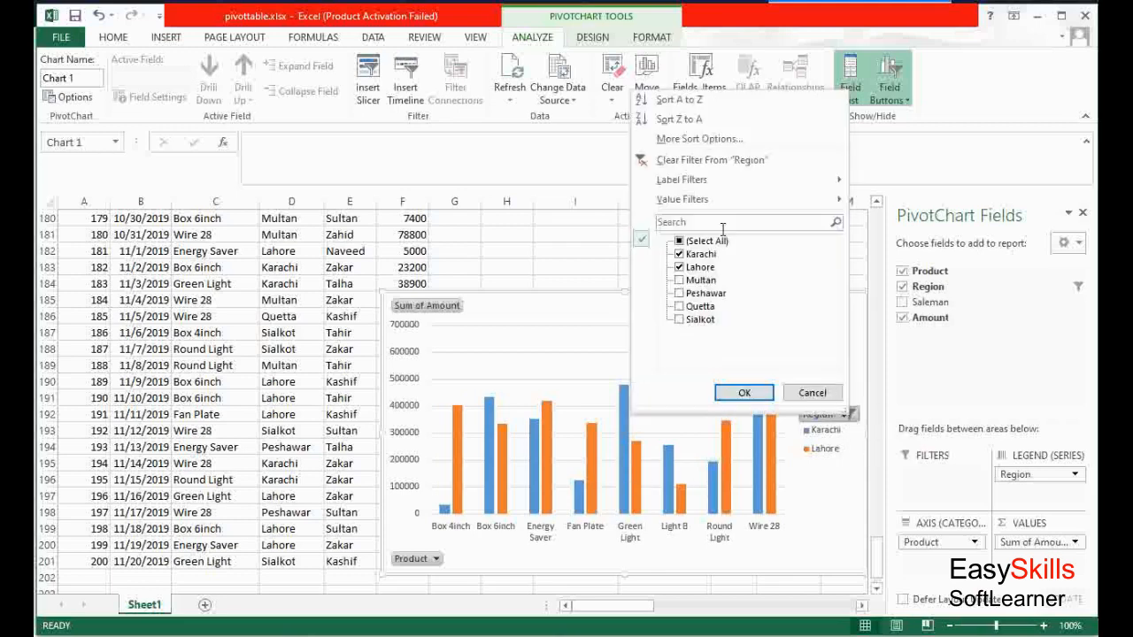
{"action": "left_click", "coordinate": [681, 242]}
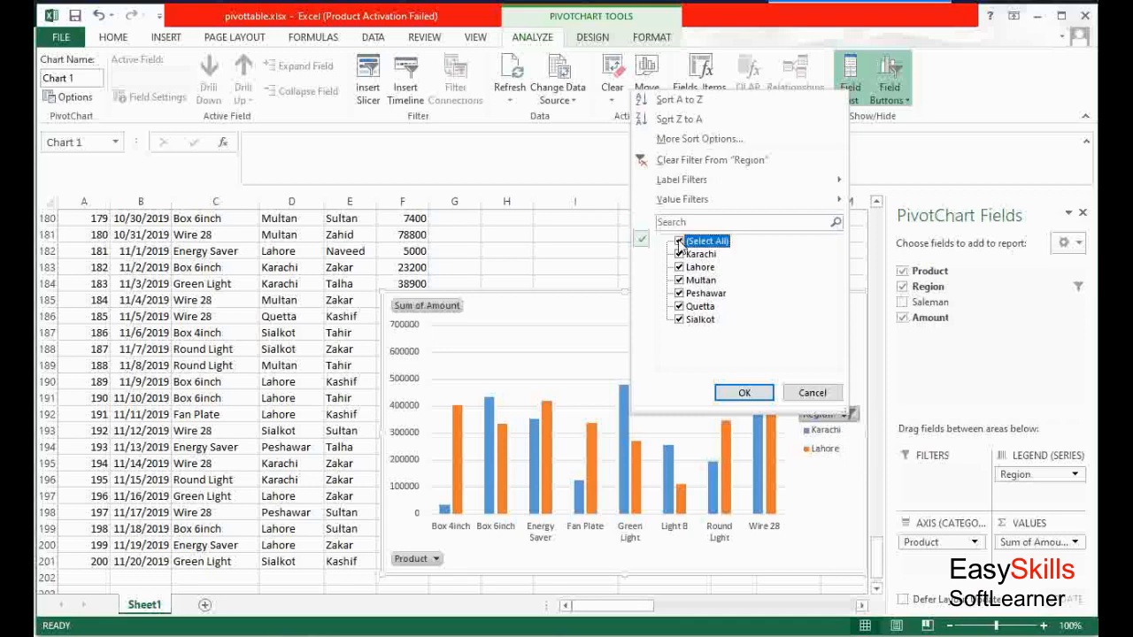
{"action": "left_click", "coordinate": [743, 395]}
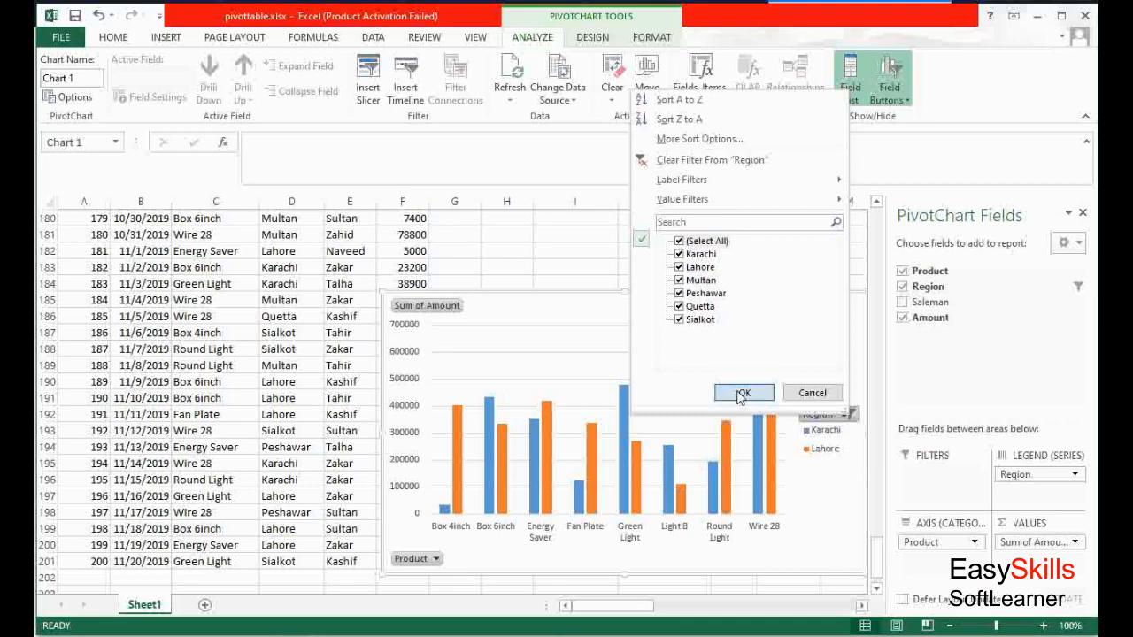
Filter the chart's Product axis to exclude Box 4inch and Box 6inch
{"action": "left_click", "coordinate": [434, 561]}
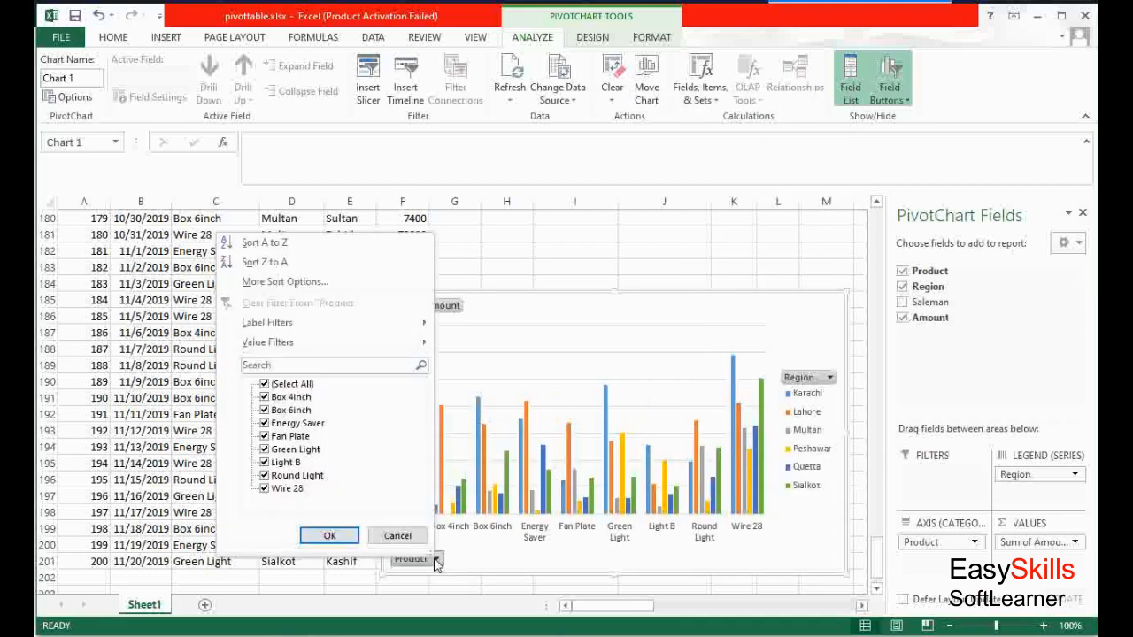
{"action": "left_click", "coordinate": [265, 397]}
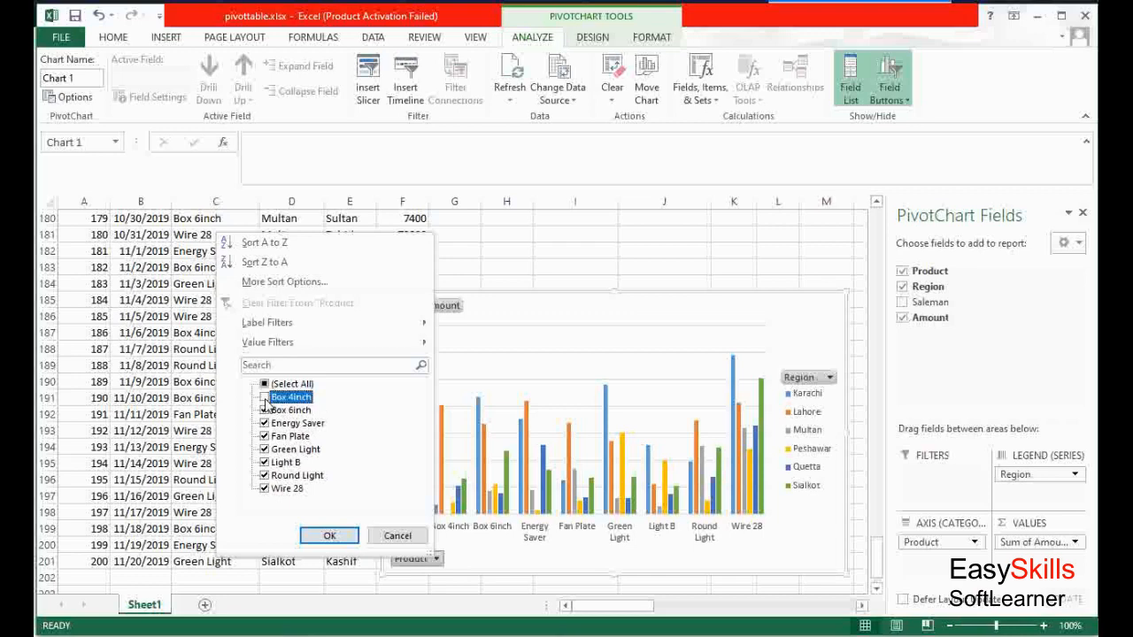
{"action": "left_click", "coordinate": [264, 410]}
{"action": "left_click", "coordinate": [329, 537]}
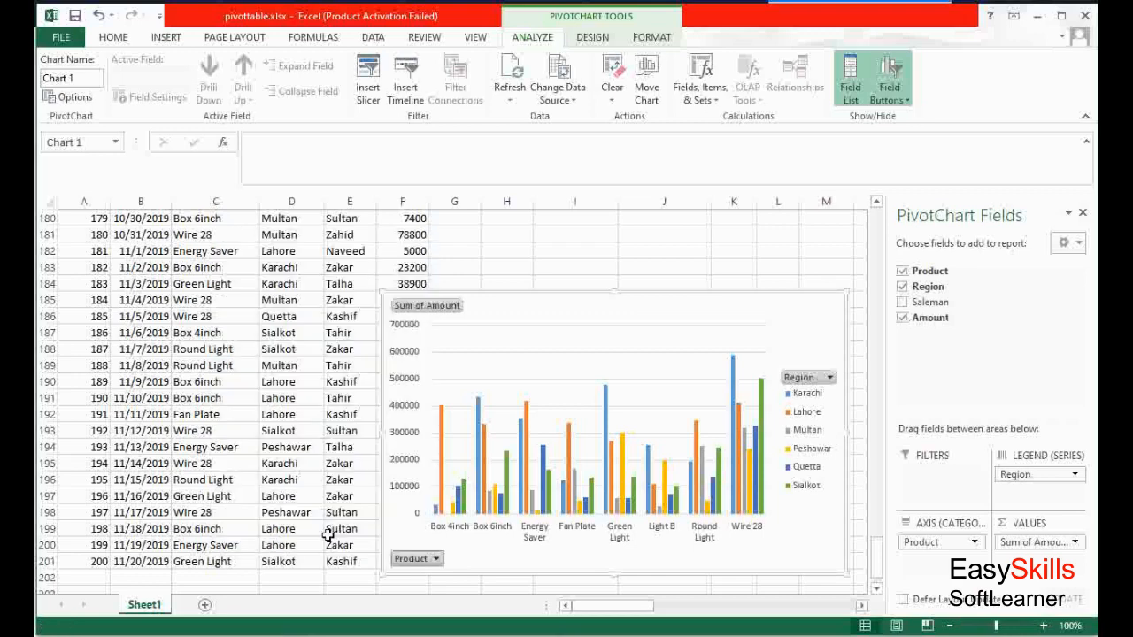
Restore Box 4inch and Box 6inch in the chart's Product filter
{"action": "left_click", "coordinate": [442, 565]}
{"action": "left_click", "coordinate": [274, 403]}
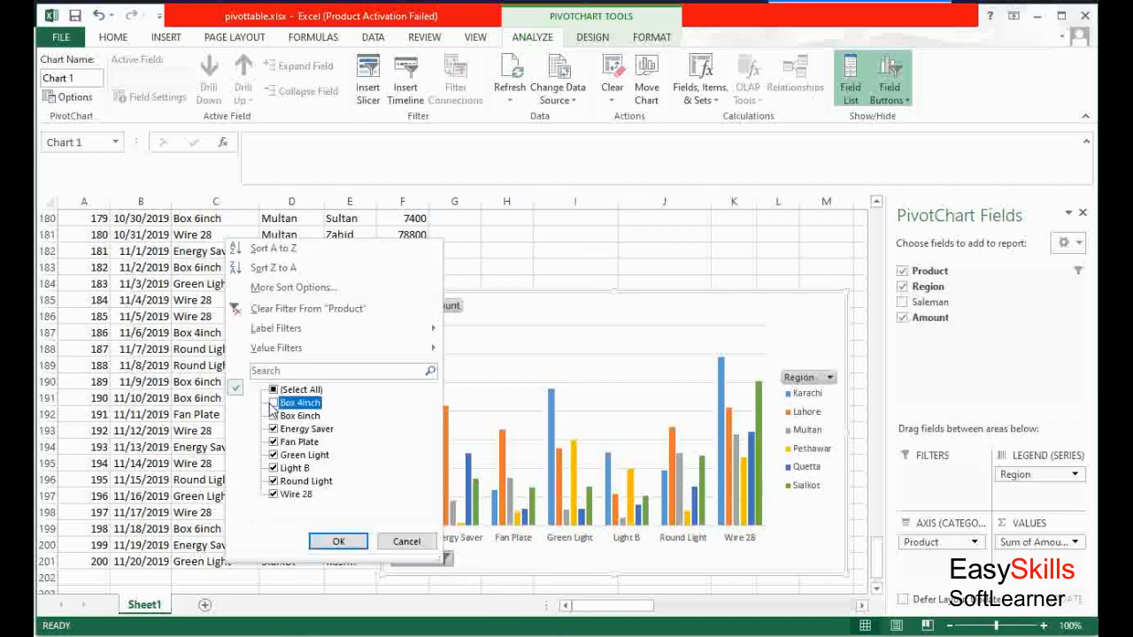
{"action": "left_click", "coordinate": [273, 415]}
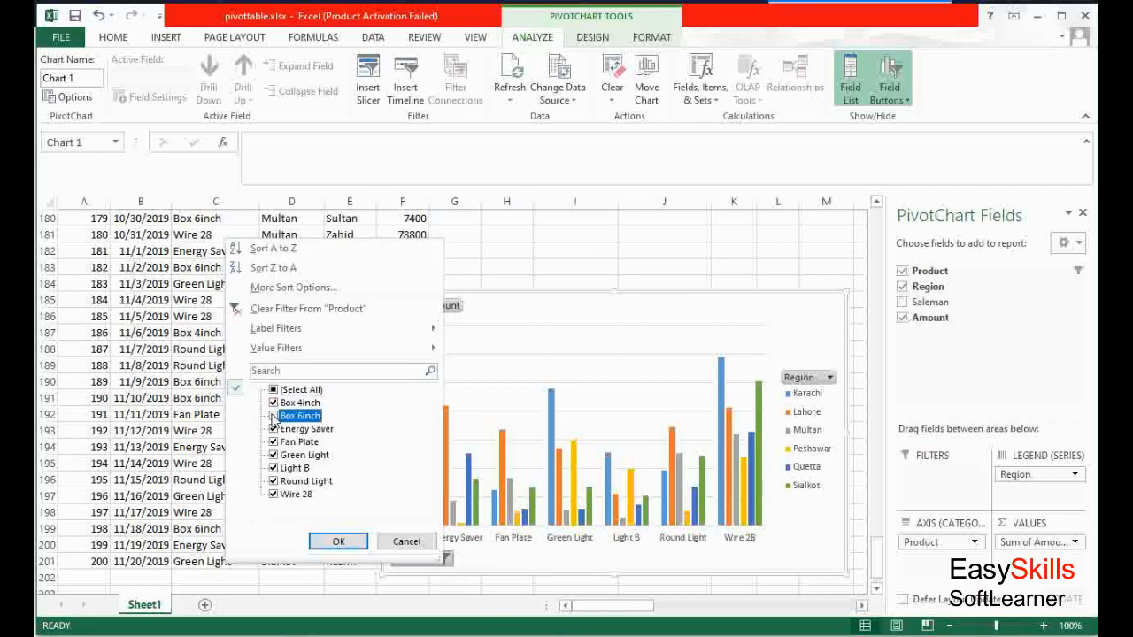
{"action": "left_click", "coordinate": [338, 541]}
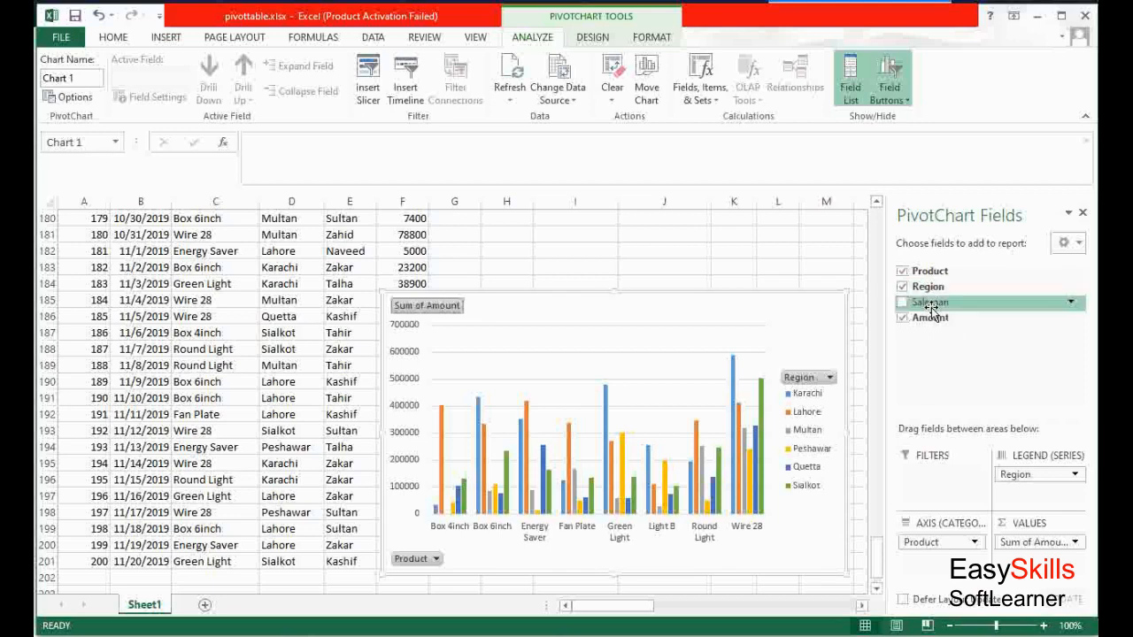
Add Saleman to the PivotChart as a report filter
{"action": "left_click_drag", "start_coordinate": [929, 305], "coordinate": [946, 564]}
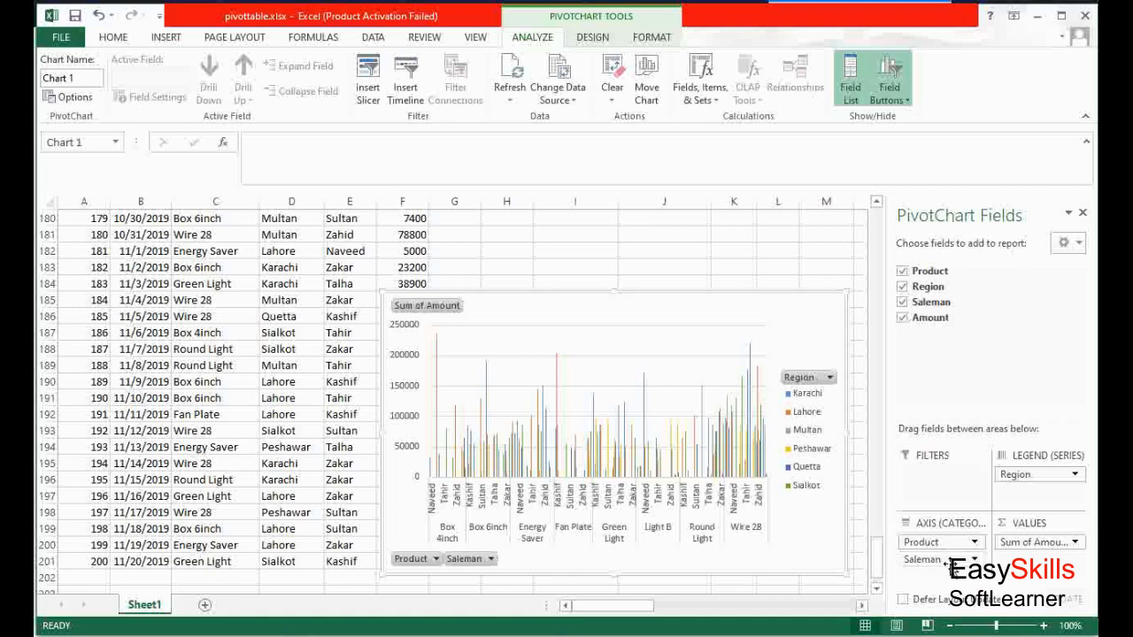
{"action": "left_click_drag", "start_coordinate": [945, 563], "coordinate": [930, 475]}
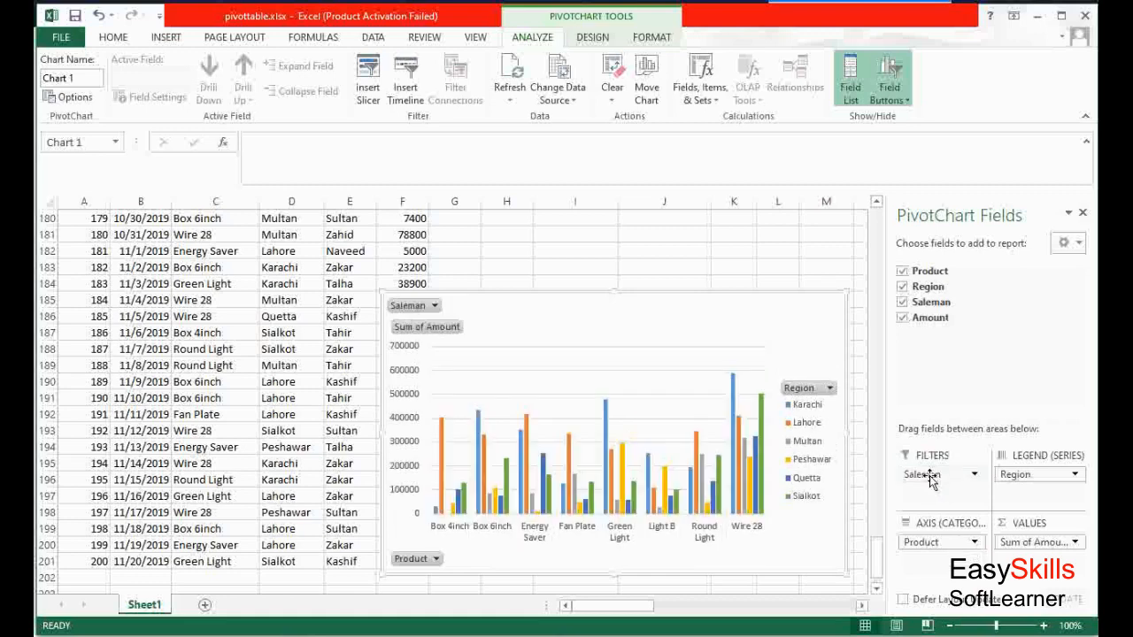
Filter the chart's Saleman report filter to show a single salesman
{"action": "left_click", "coordinate": [434, 308]}
{"action": "left_click", "coordinate": [275, 367]}
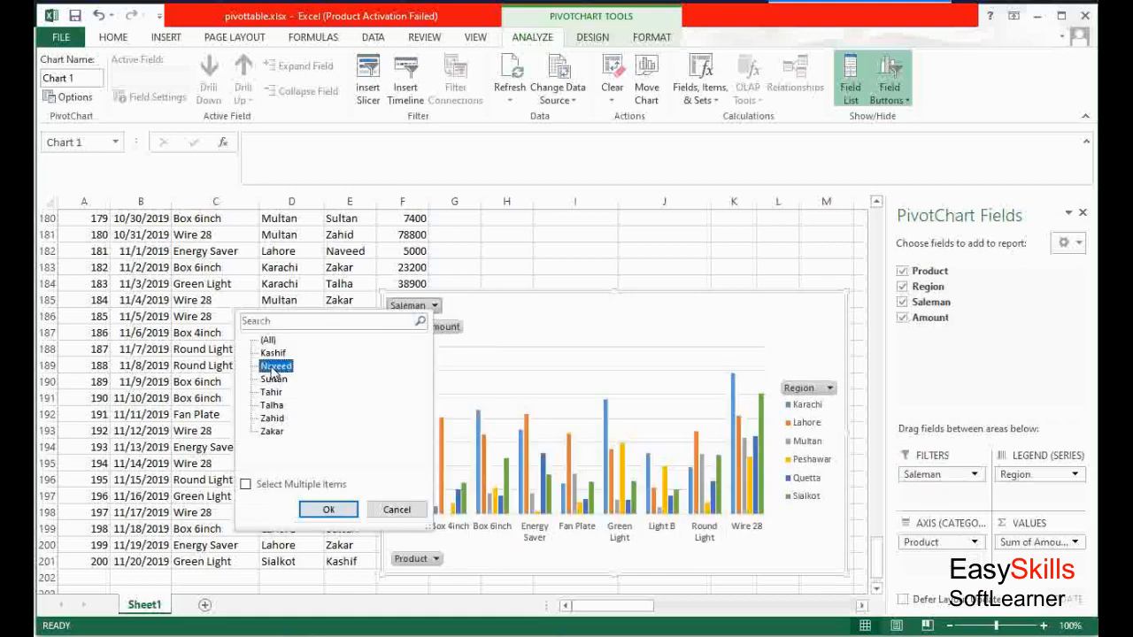
{"action": "left_click", "coordinate": [328, 510]}
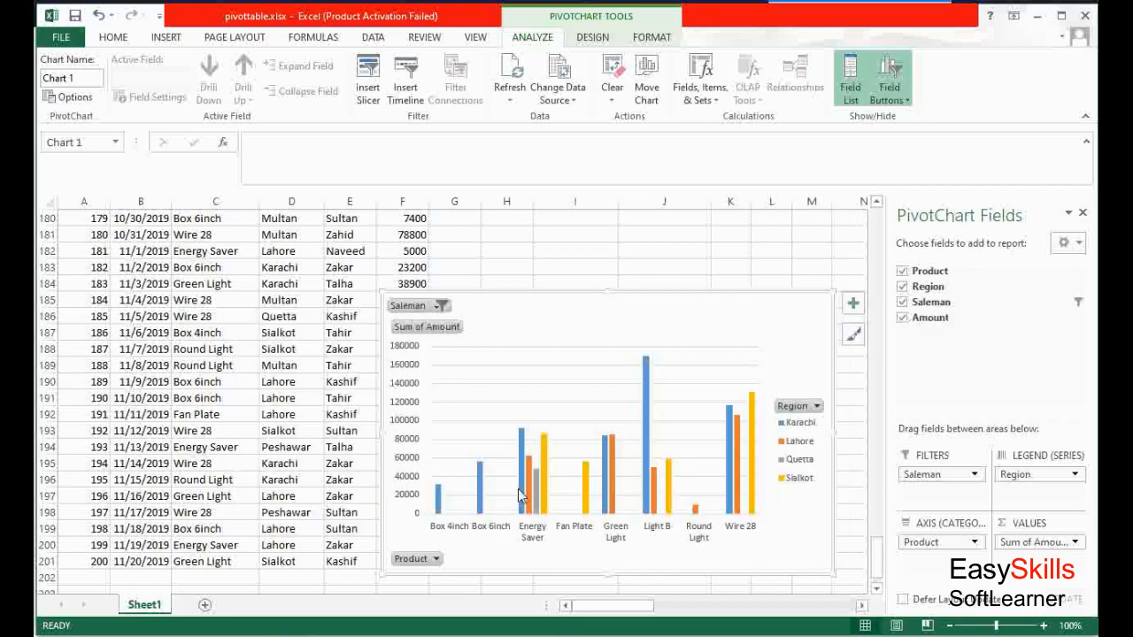
Switch the chart's Saleman report filter to show a different single salesman
{"action": "left_click", "coordinate": [440, 307]}
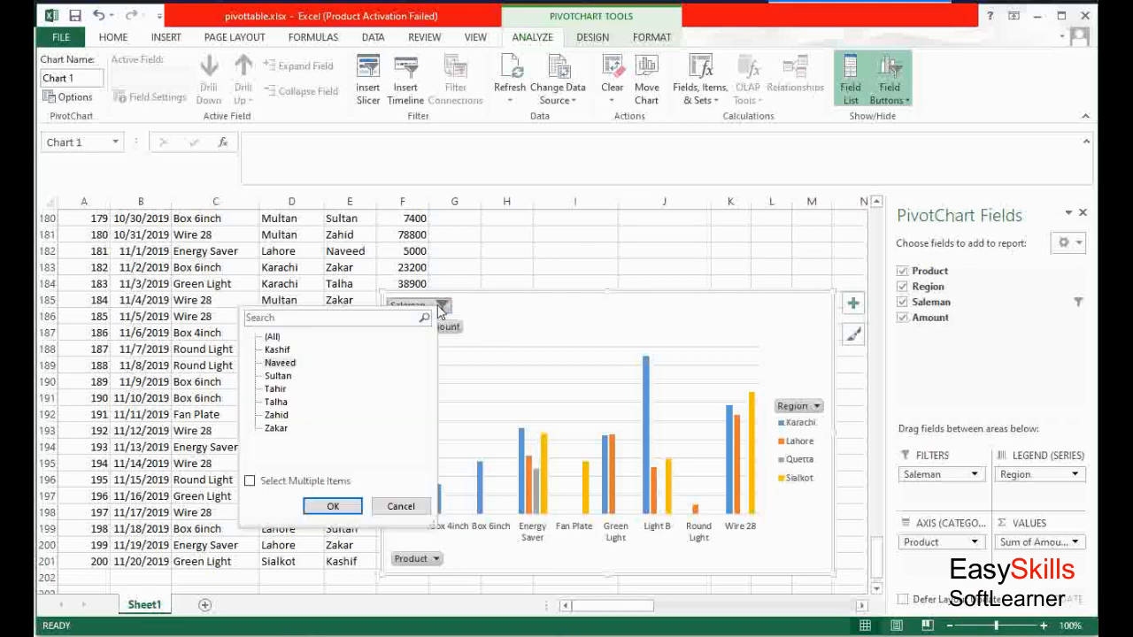
{"action": "left_click", "coordinate": [276, 389]}
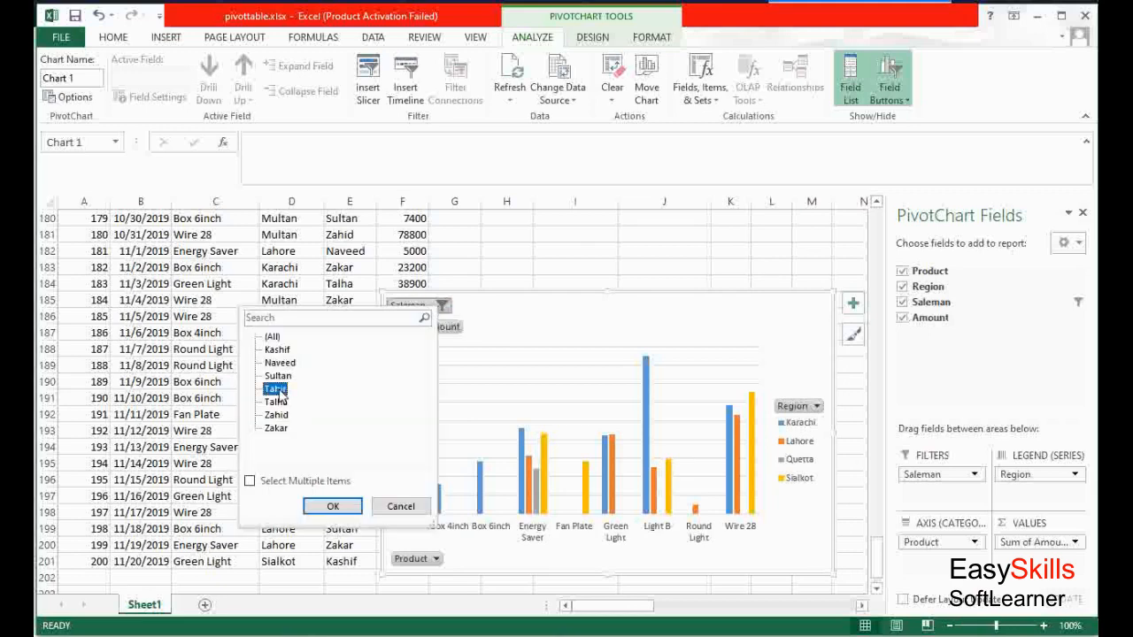
{"action": "left_click", "coordinate": [329, 509]}
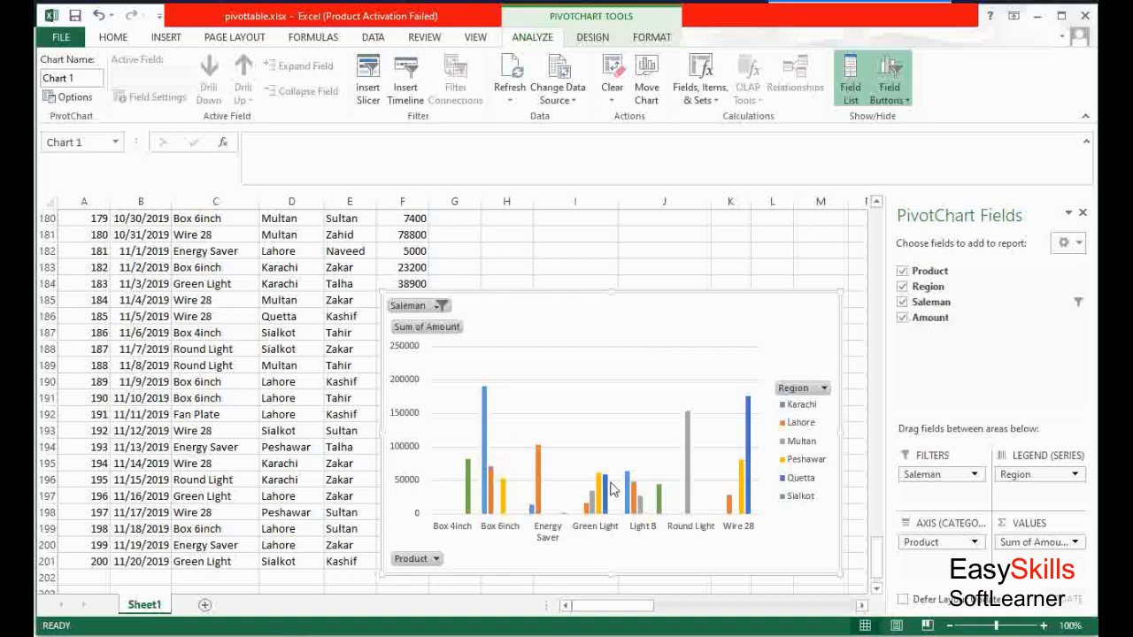
Set the chart's Saleman report filter back to (All) salesmen
{"action": "left_click", "coordinate": [440, 306]}
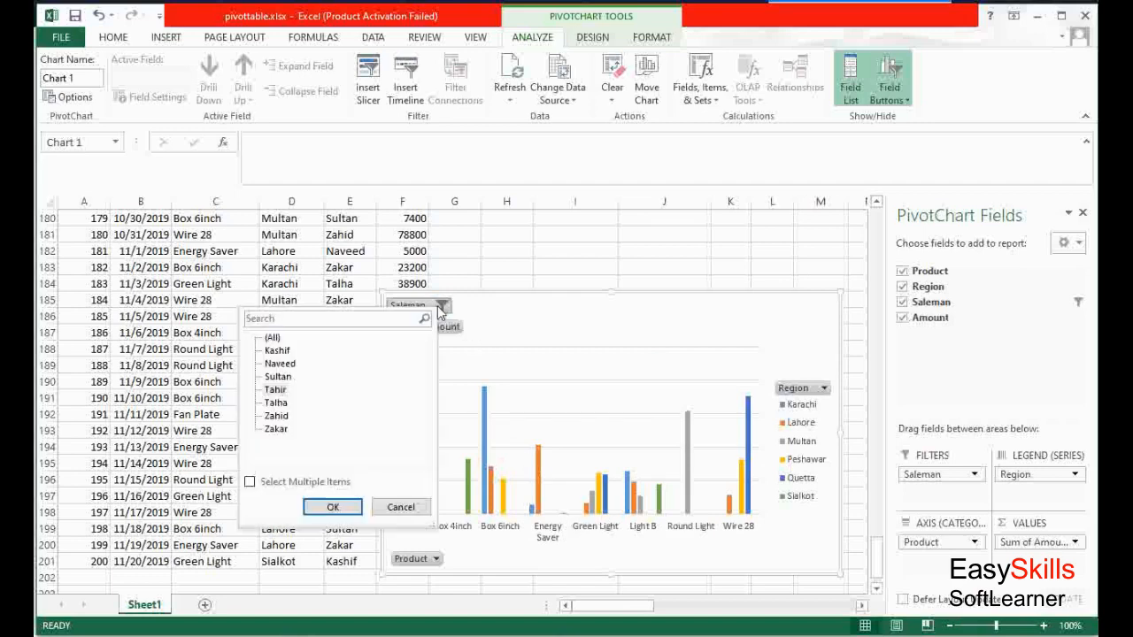
{"action": "left_click", "coordinate": [271, 337]}
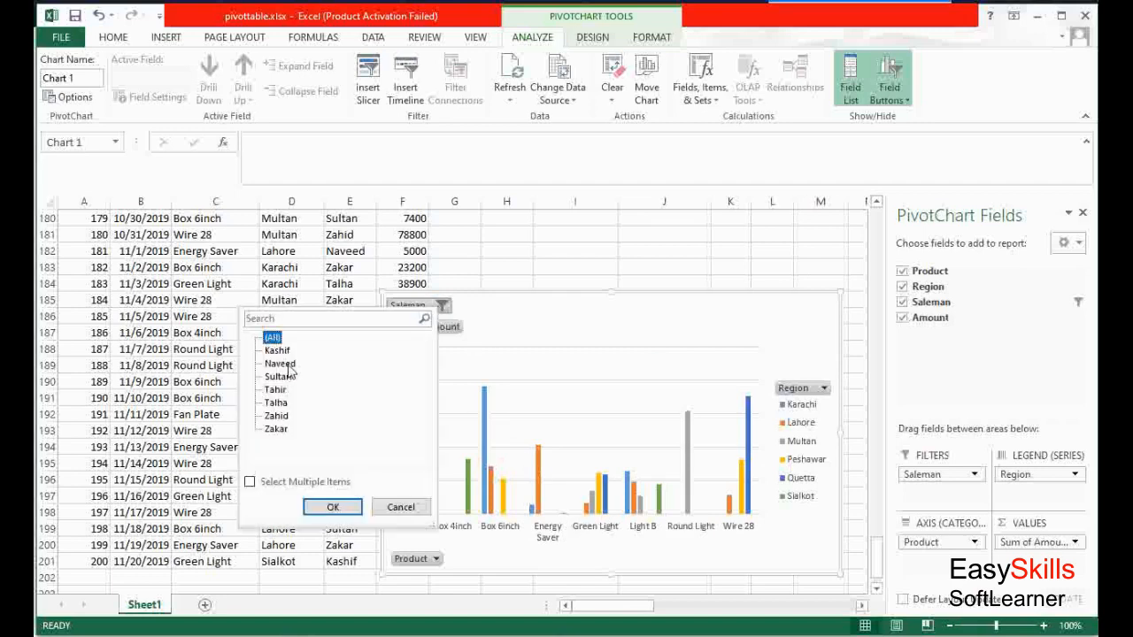
{"action": "left_click", "coordinate": [333, 507]}
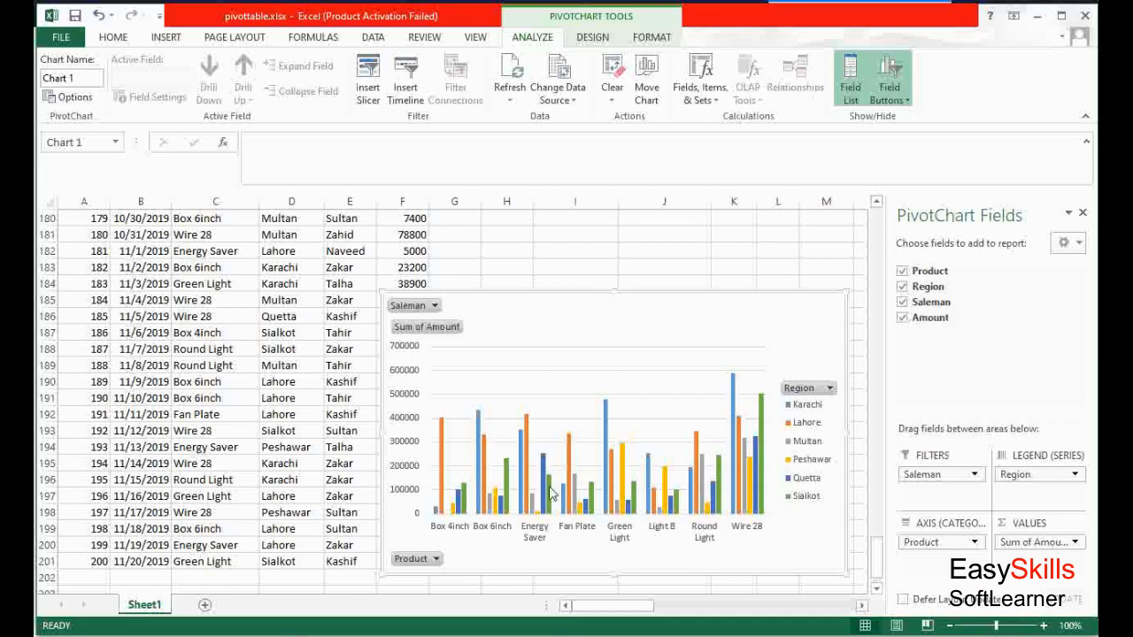
Open the Amount value field settings and change the summary function from Sum to Count
{"action": "left_click", "coordinate": [1075, 542]}
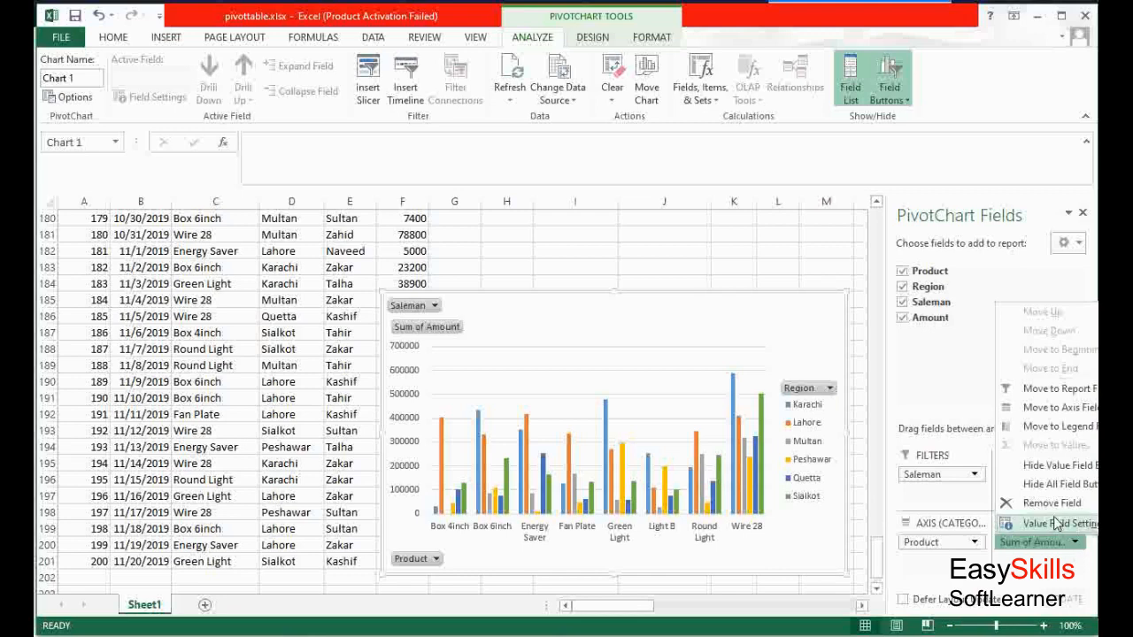
{"action": "left_click", "coordinate": [1052, 524]}
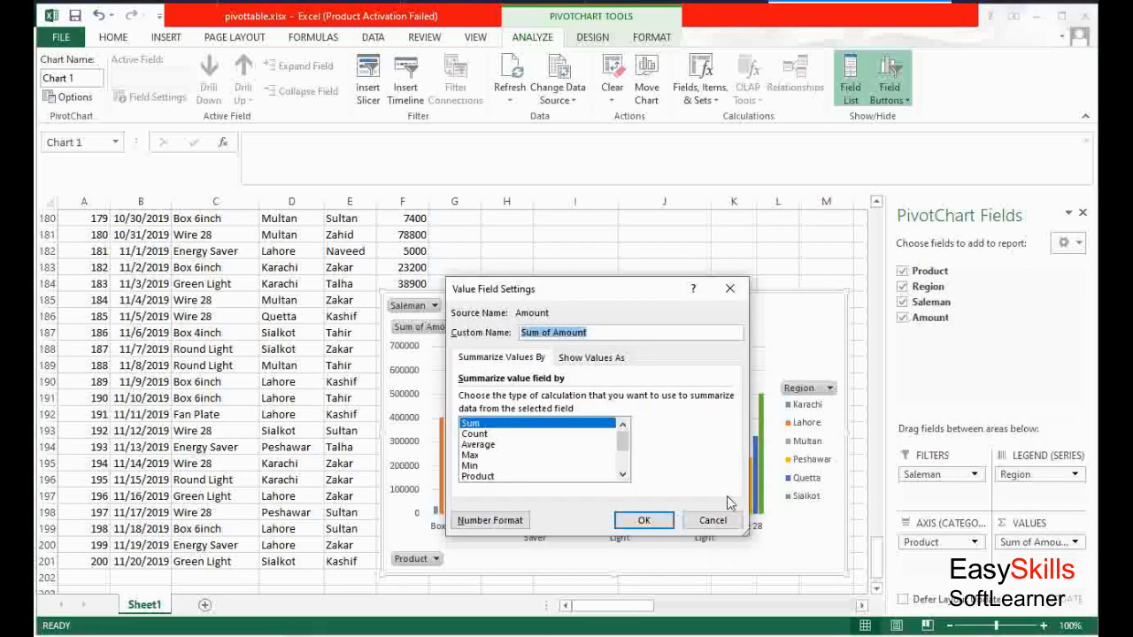
{"action": "left_click", "coordinate": [478, 435]}
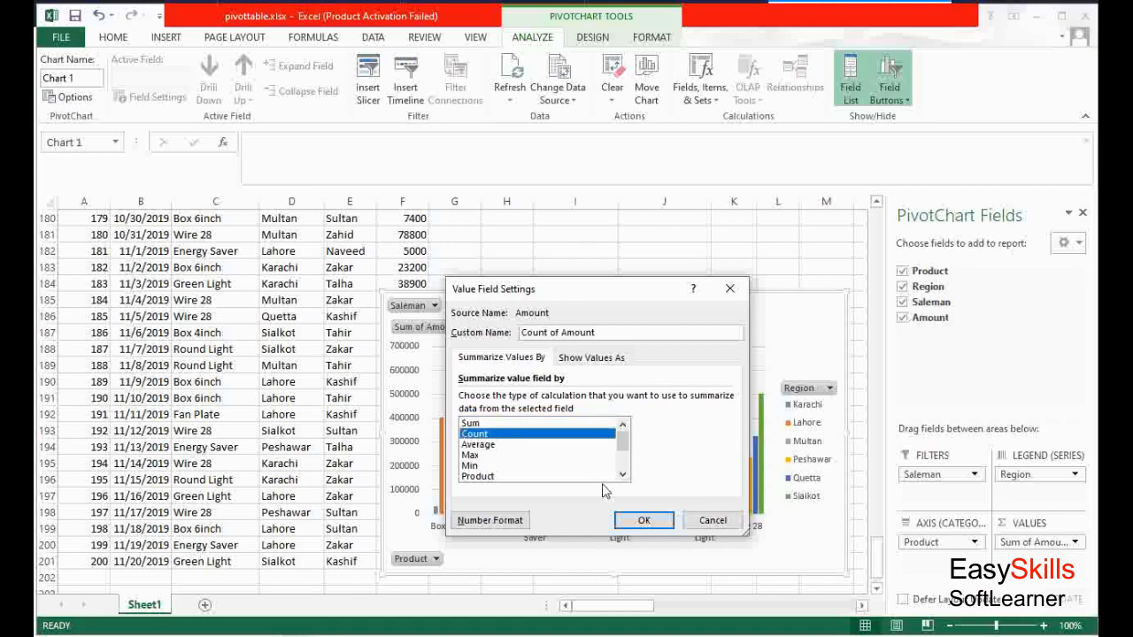
{"action": "left_click", "coordinate": [643, 522]}
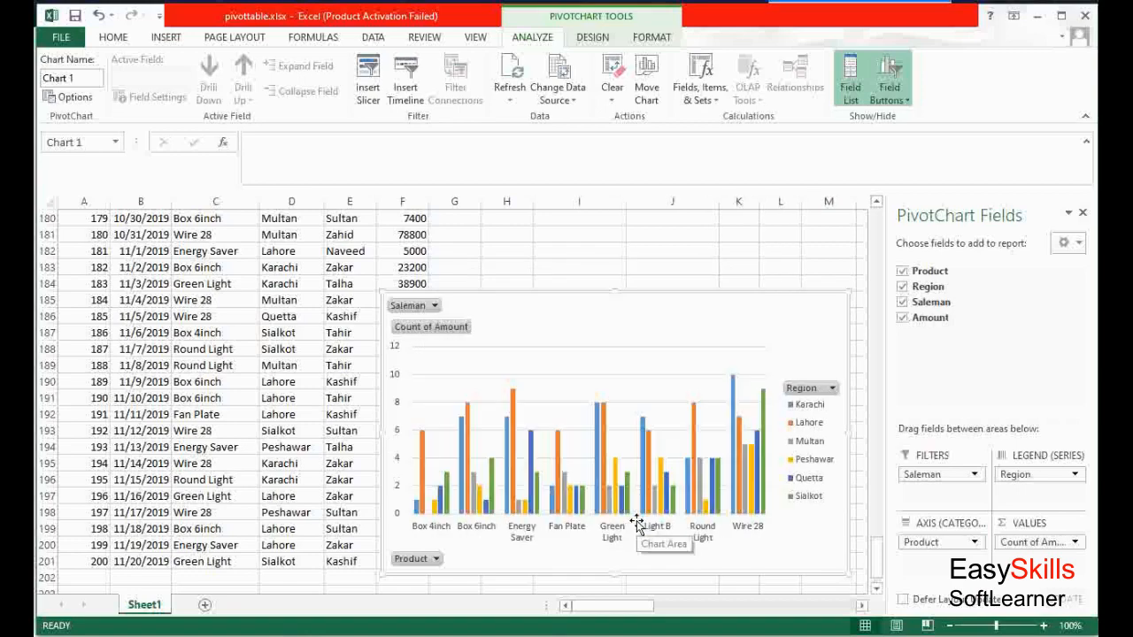